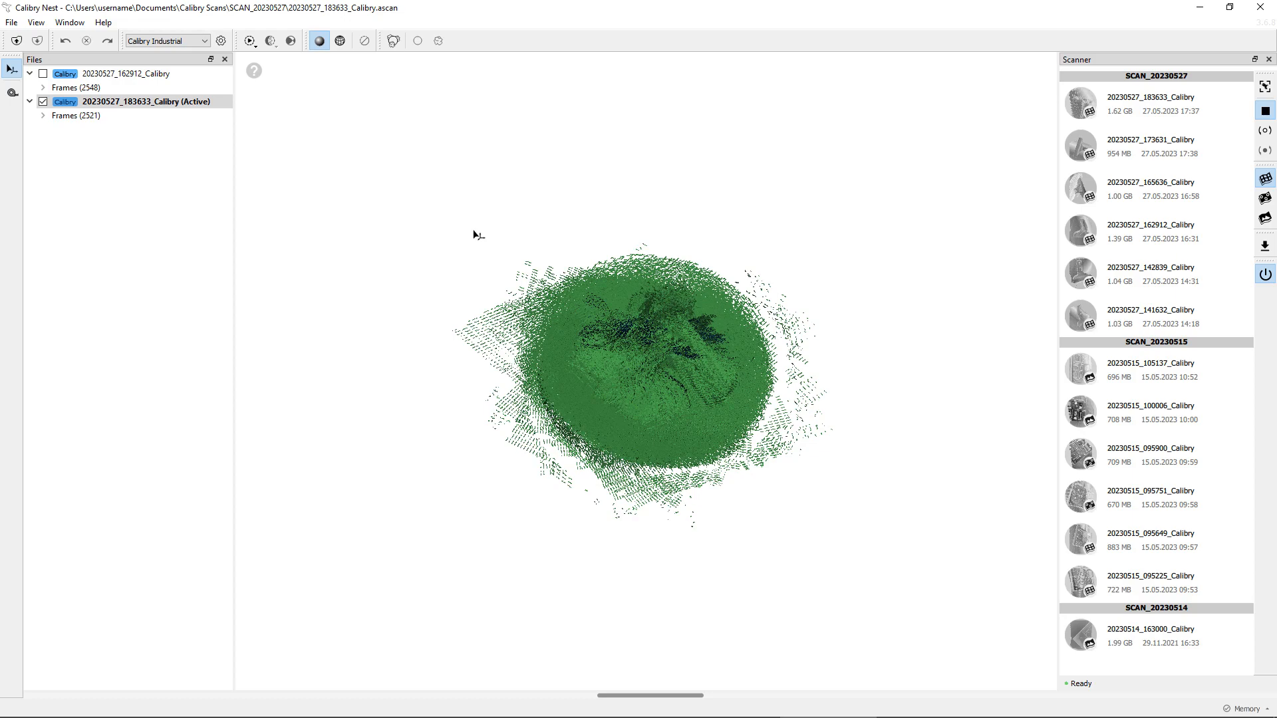
Step: Expand the frame list of the 20230527_183633_Calibry project
click(43, 115)
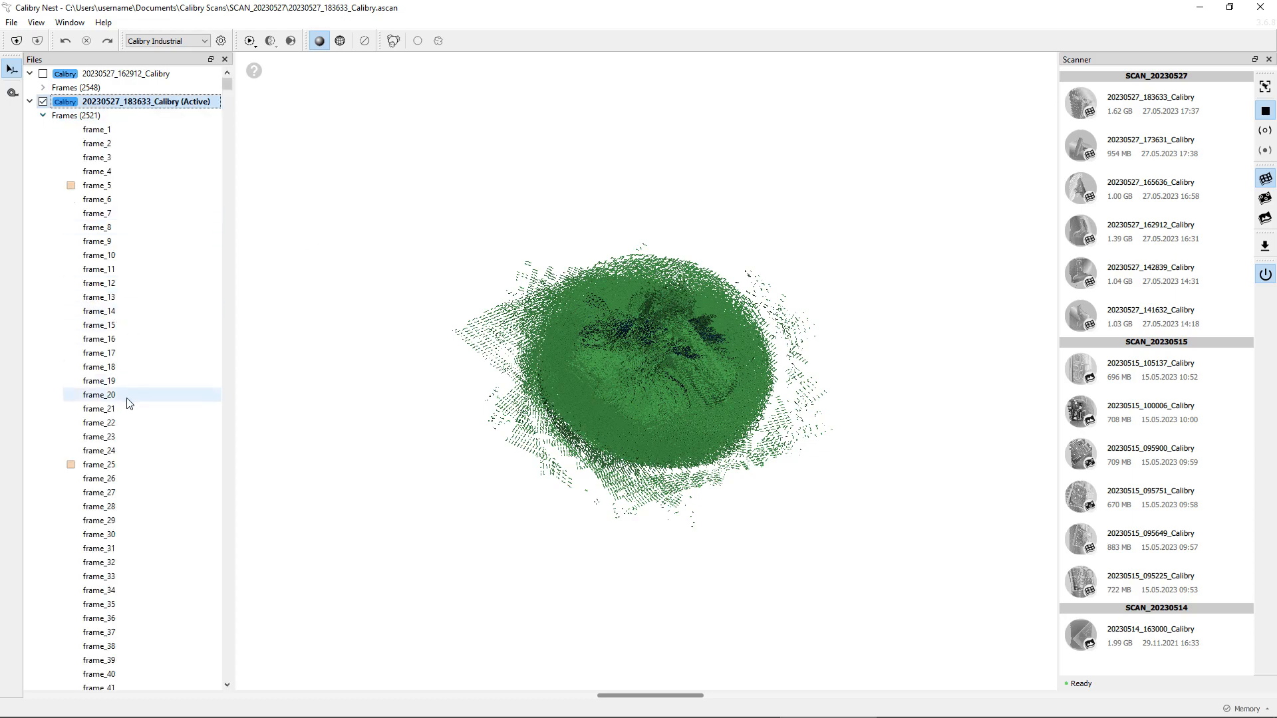
drag(644, 413, 719, 395)
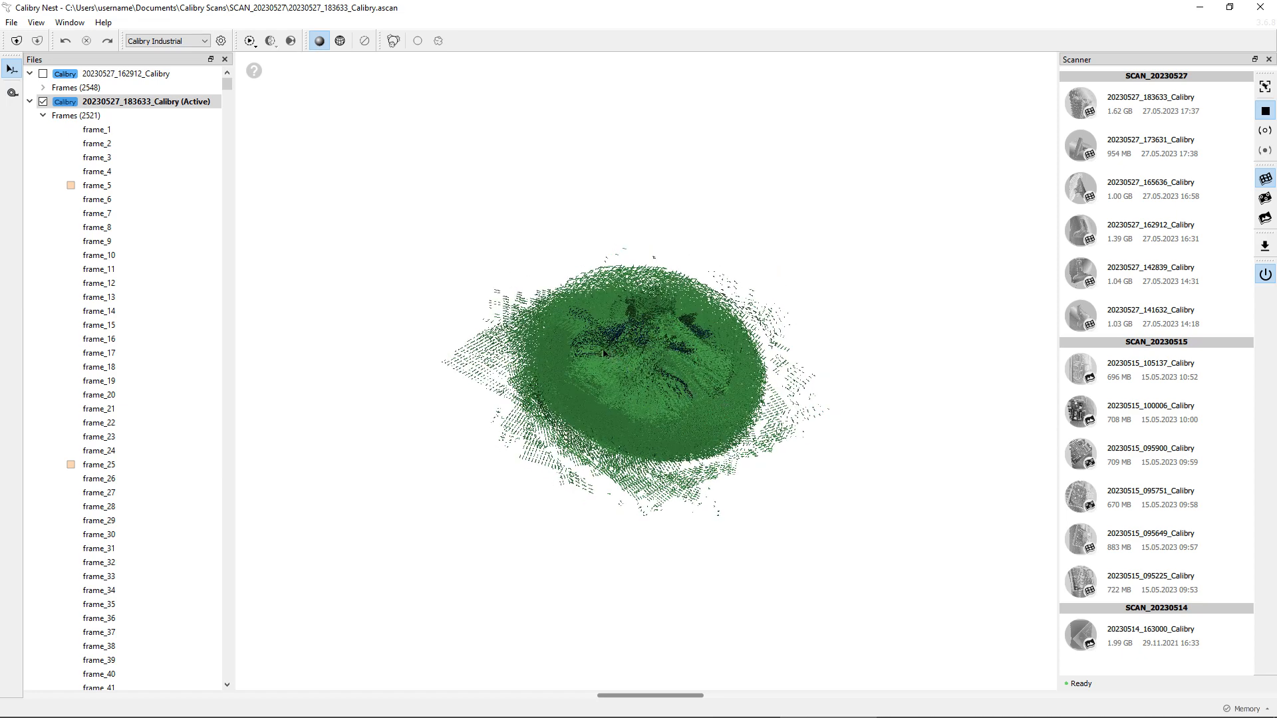
Step: Make 20230527_162912_Calibry the active project and collapse the other project's frame list
click(115, 89)
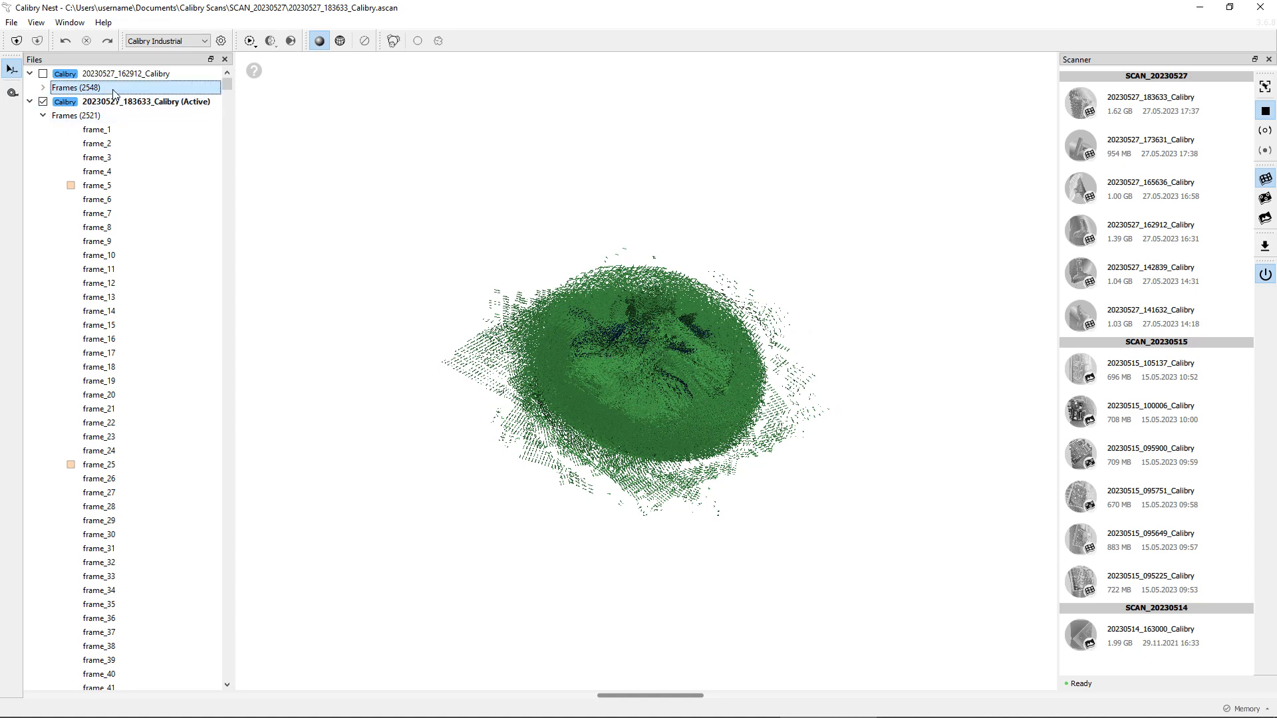
click(43, 116)
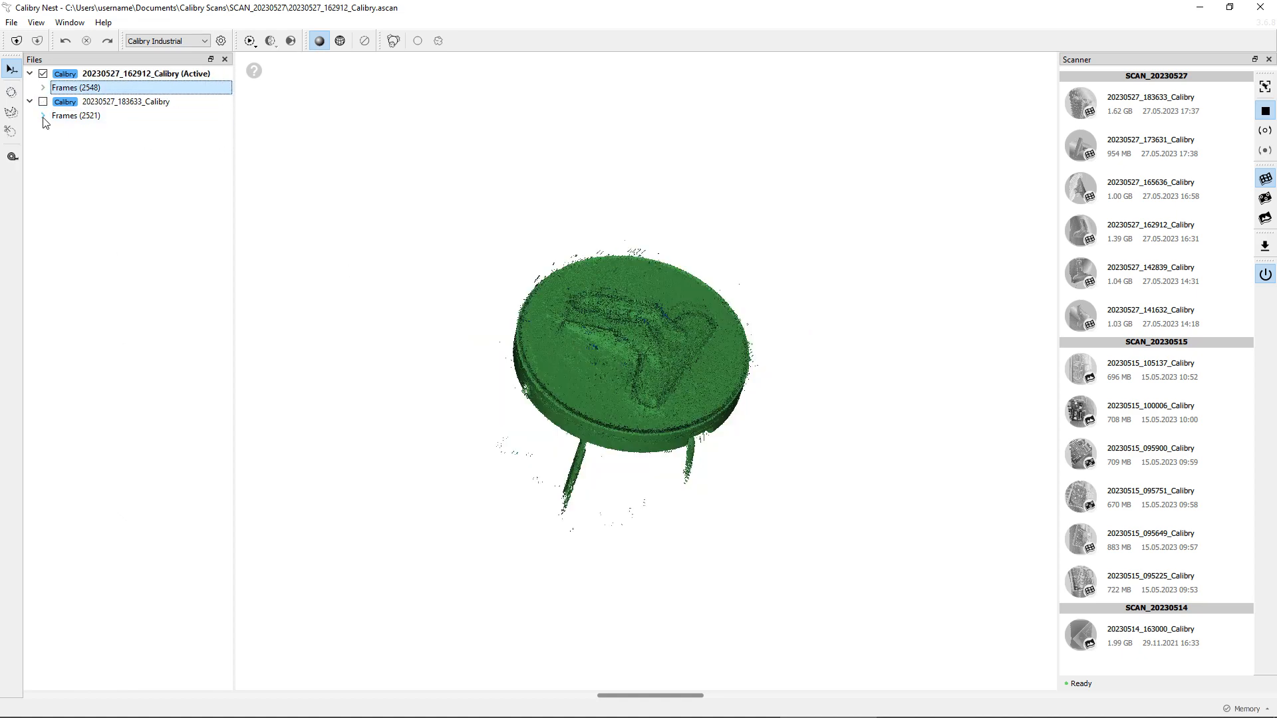
drag(638, 380, 686, 373)
scroll(687, 373, up, 5)
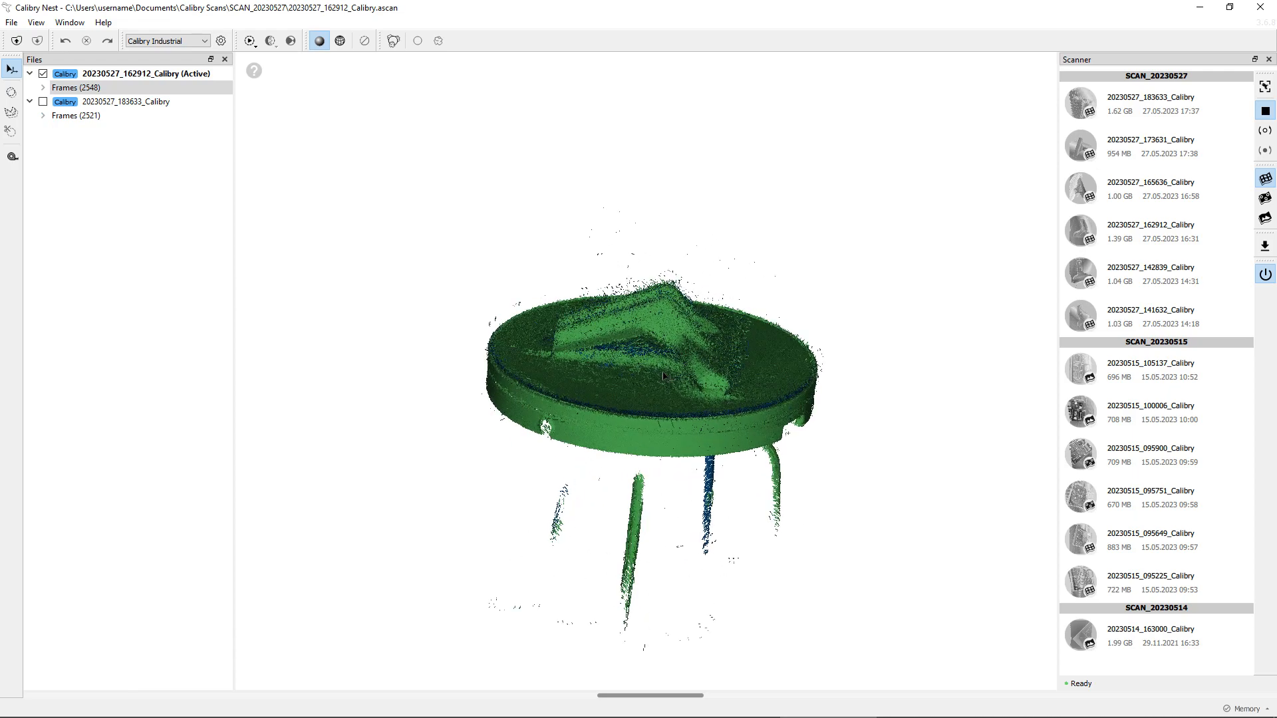
drag(673, 315, 717, 322)
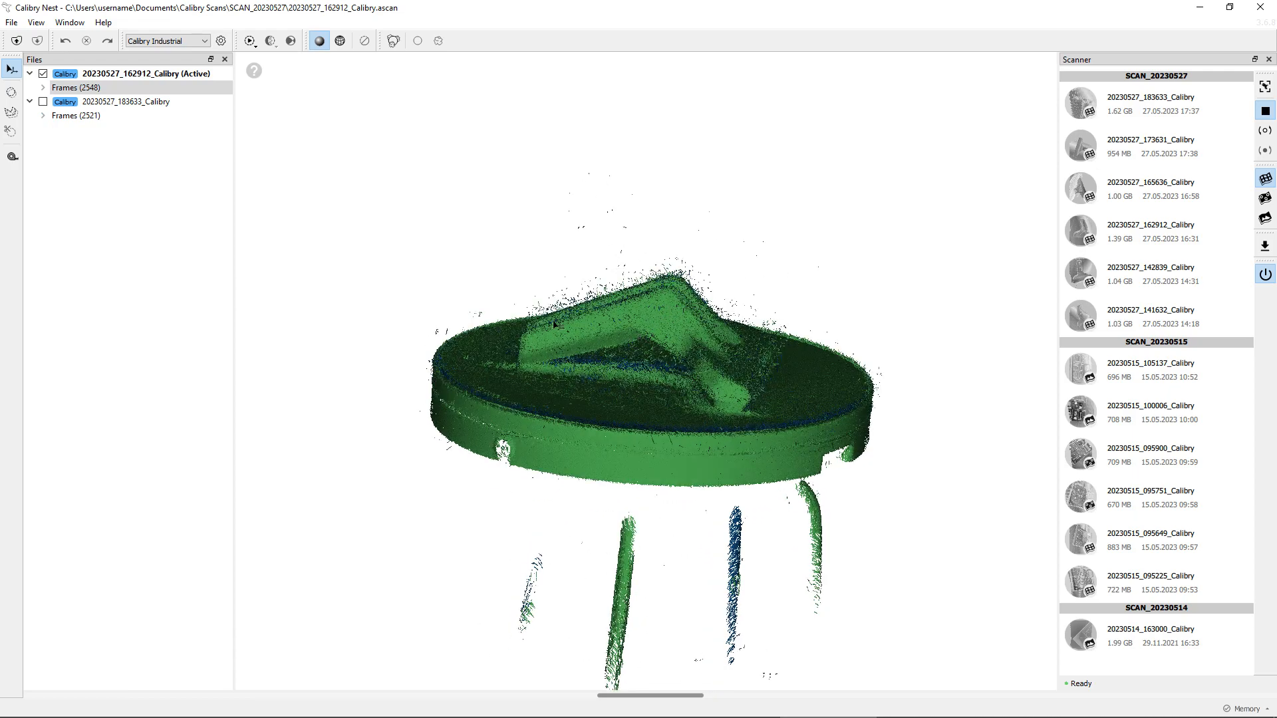
drag(584, 343, 565, 256)
drag(738, 348, 724, 396)
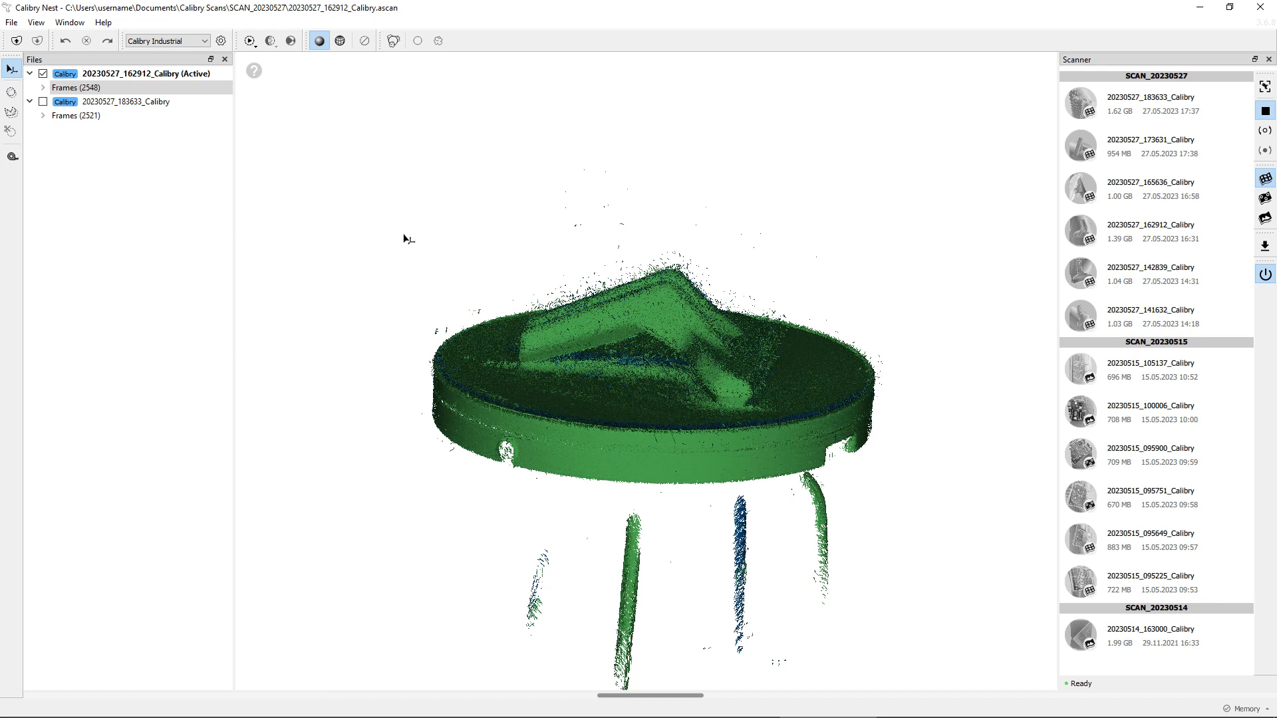
Step: Review the processing Settings preset and the Registration and Finalization options of the process menu
click(222, 41)
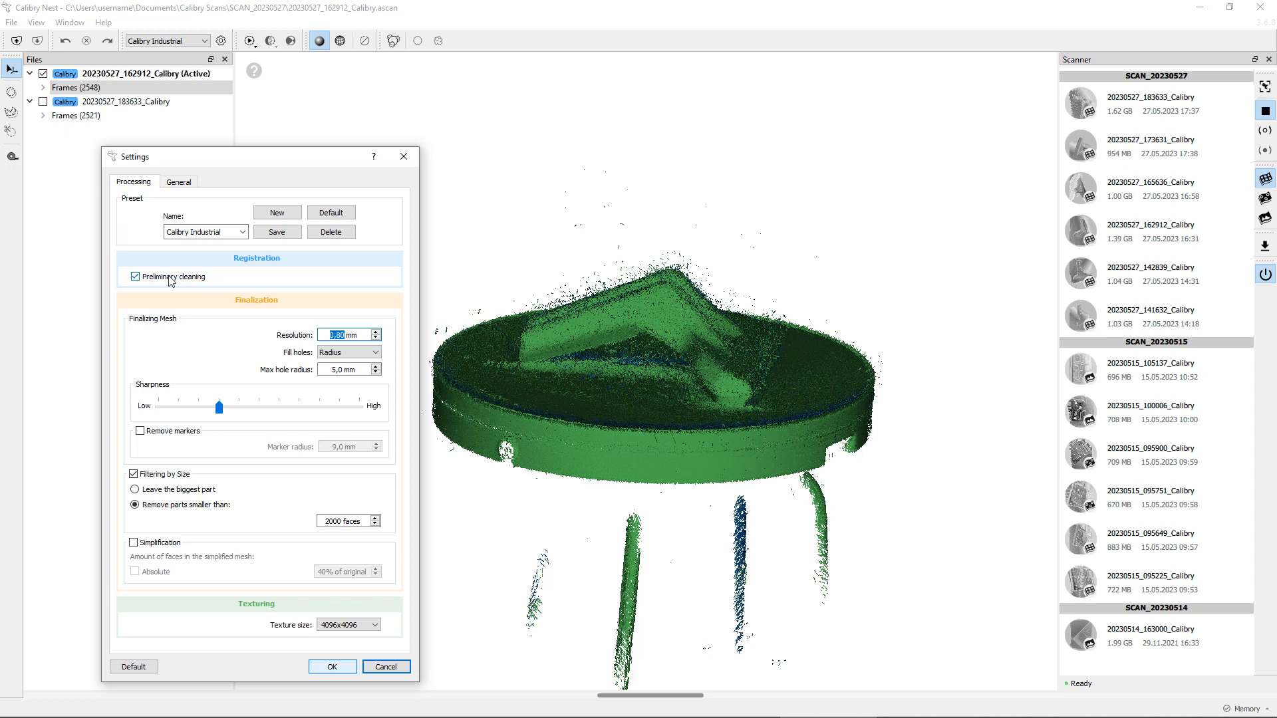
click(404, 157)
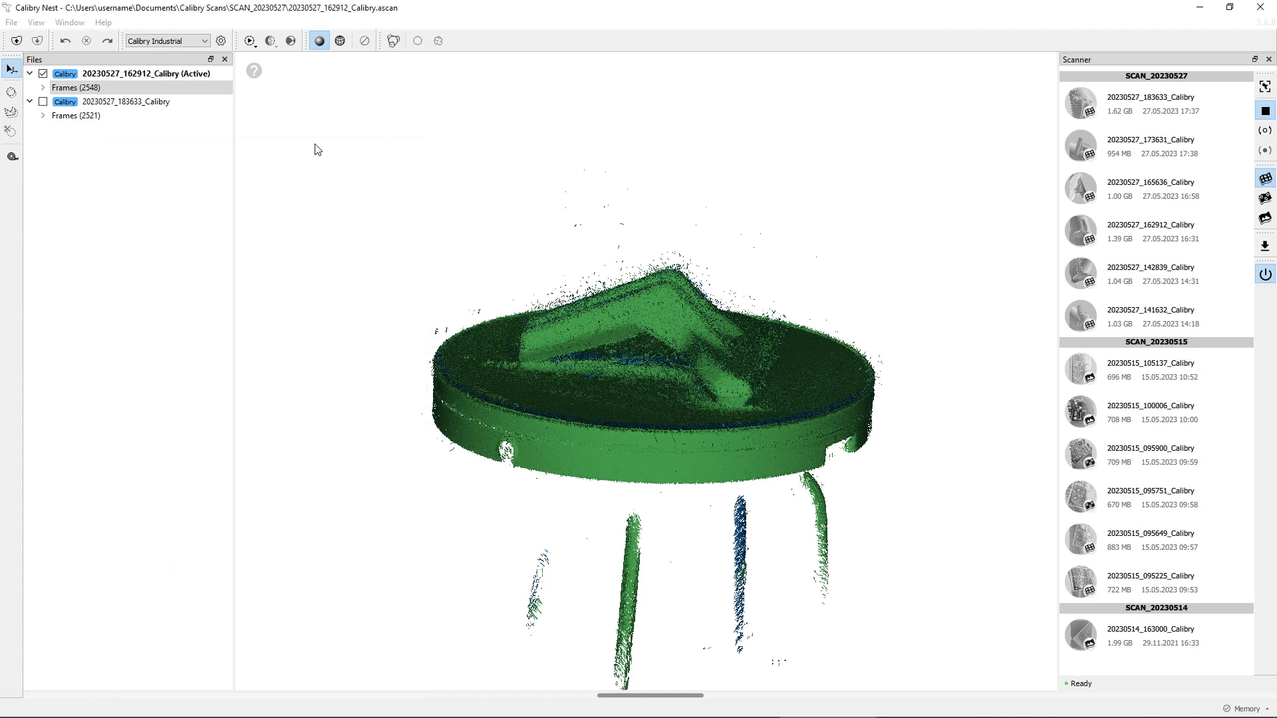
click(251, 44)
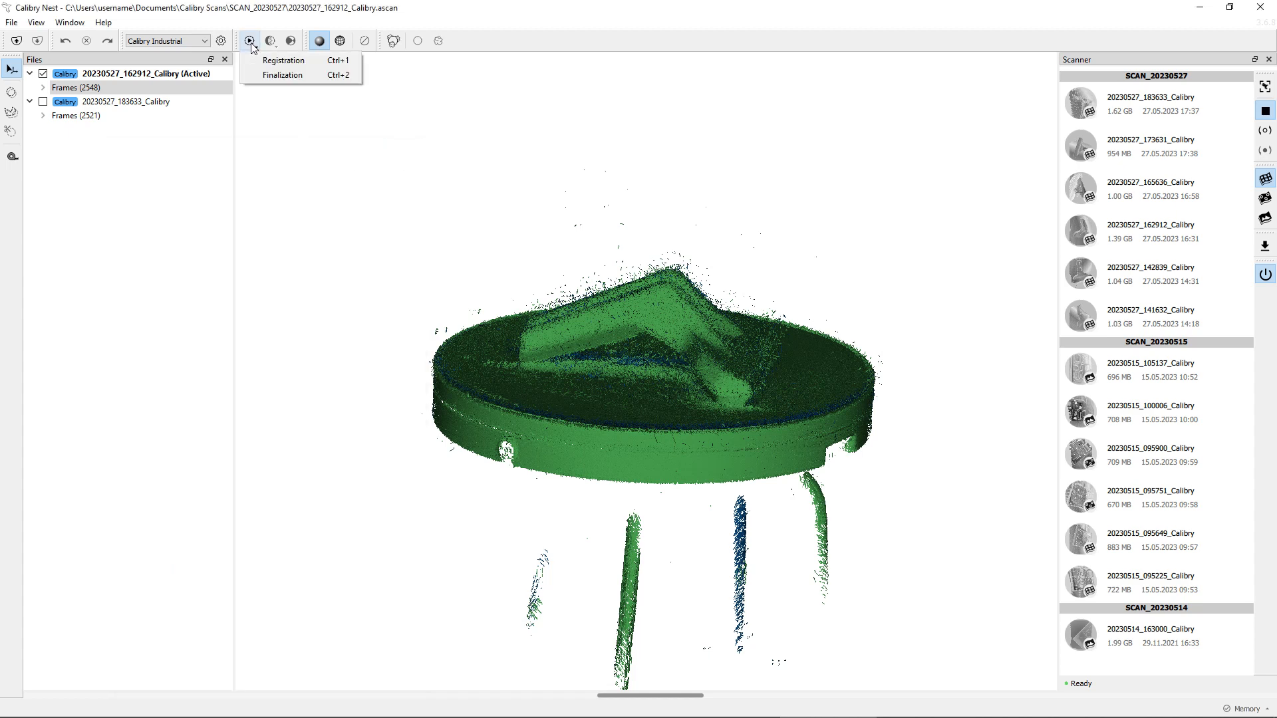
click(253, 160)
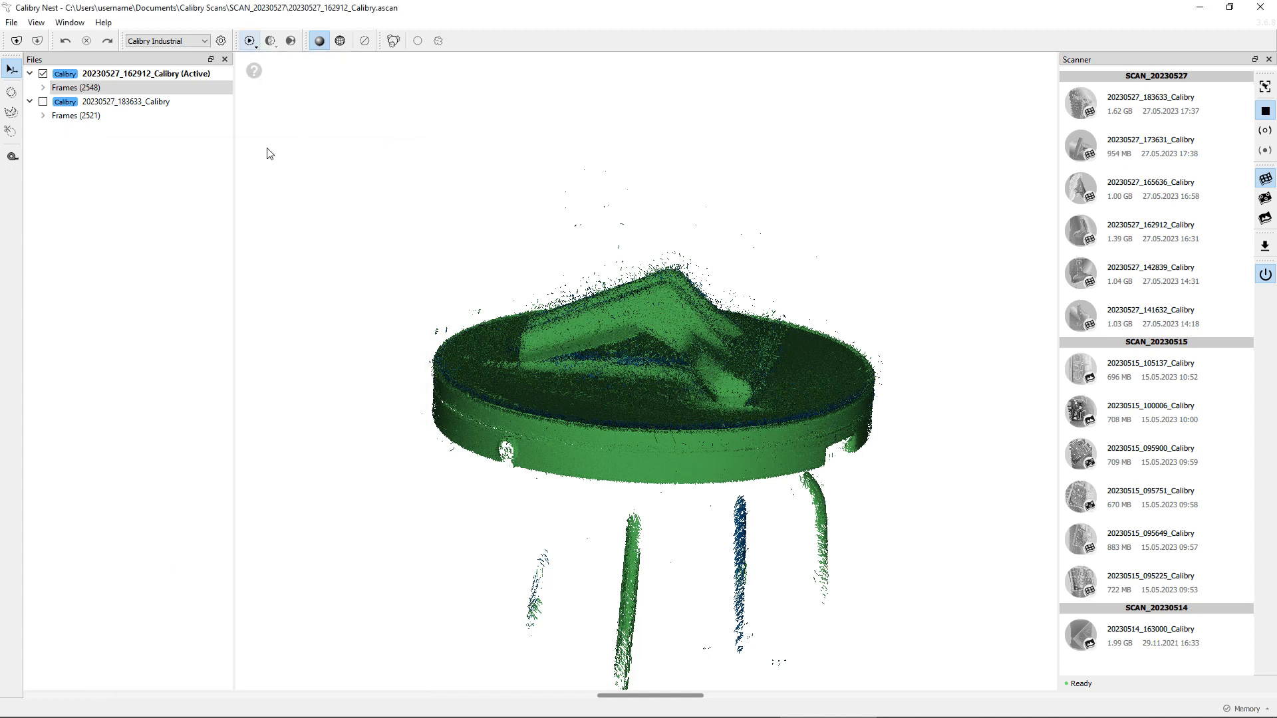
click(251, 48)
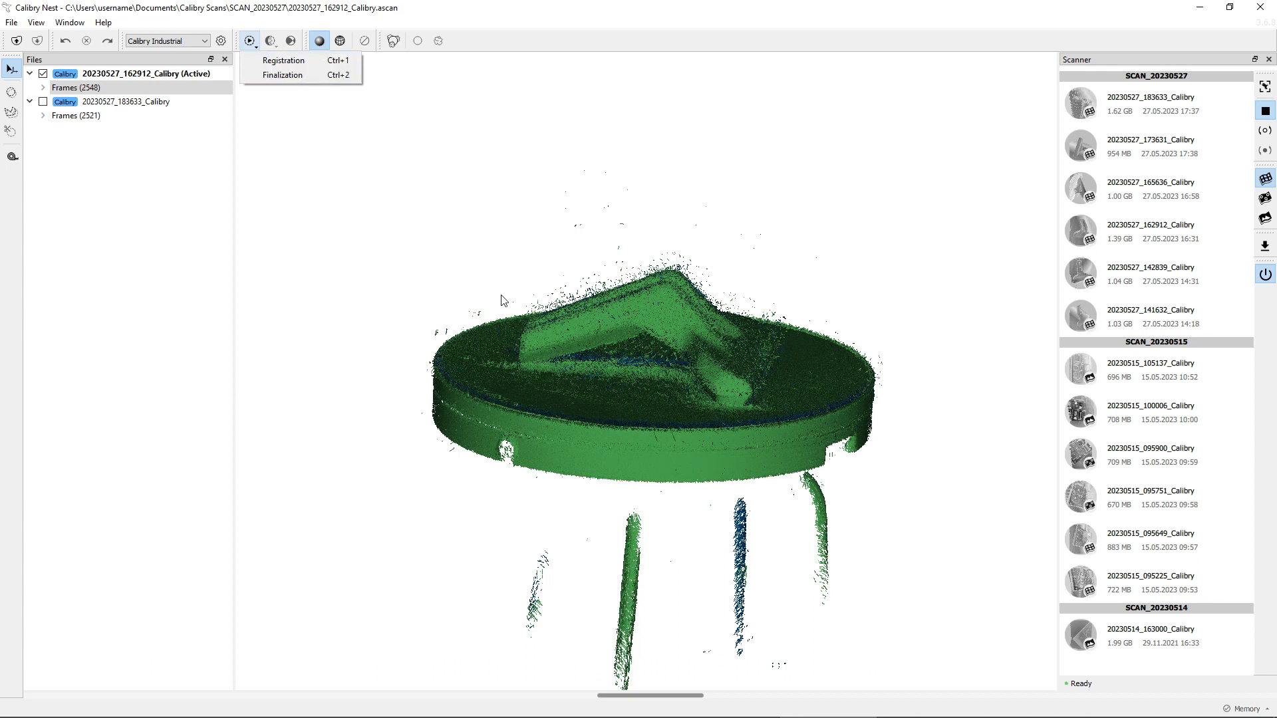
click(592, 277)
drag(593, 276, 632, 202)
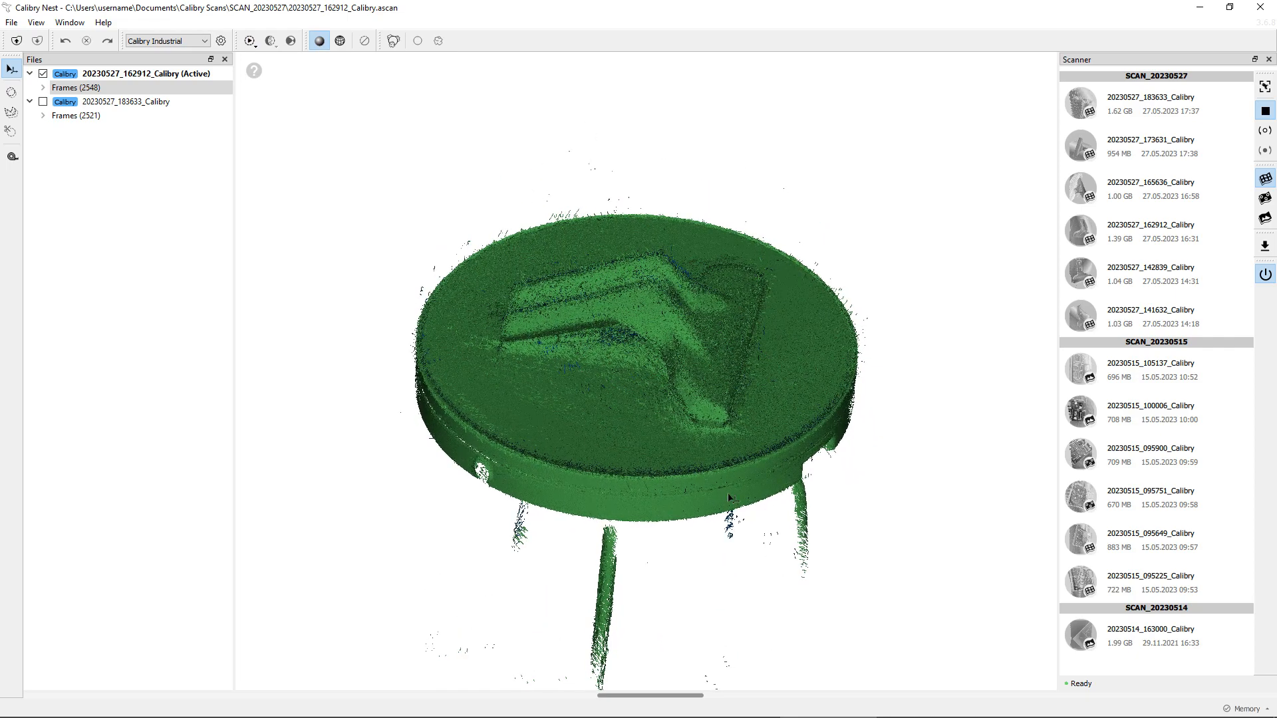
drag(727, 493, 591, 357)
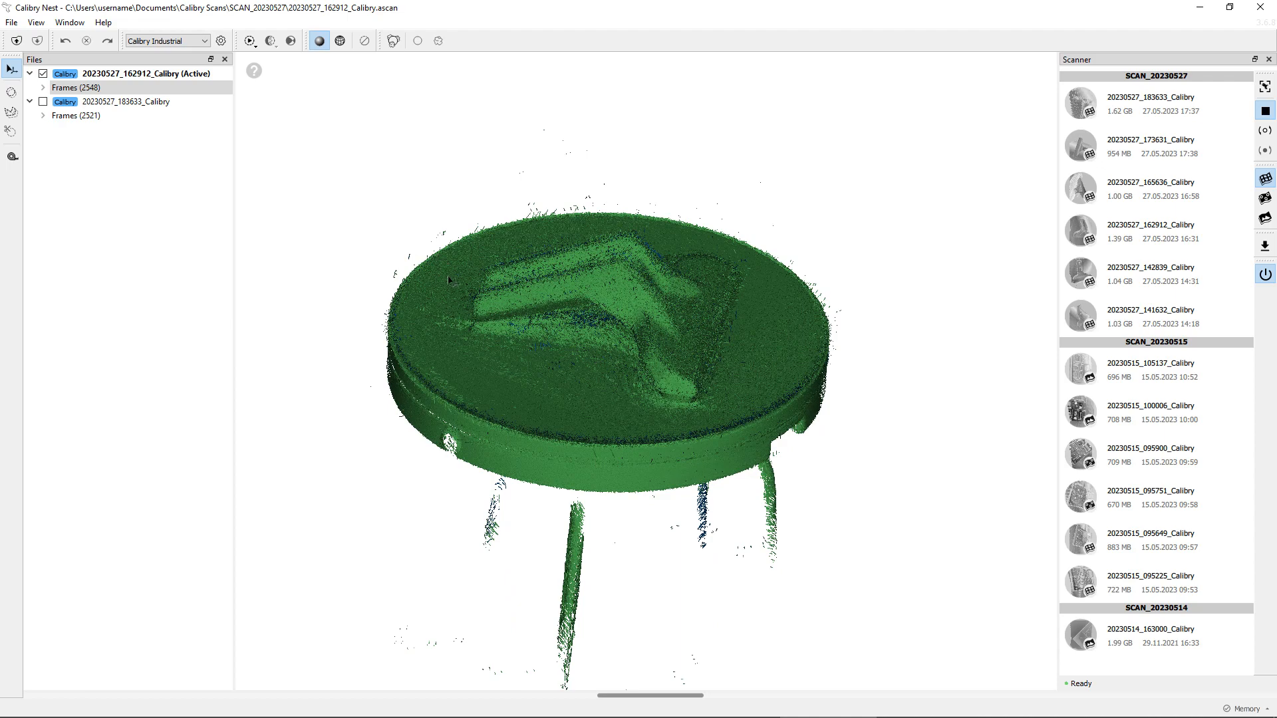
drag(603, 367, 693, 287)
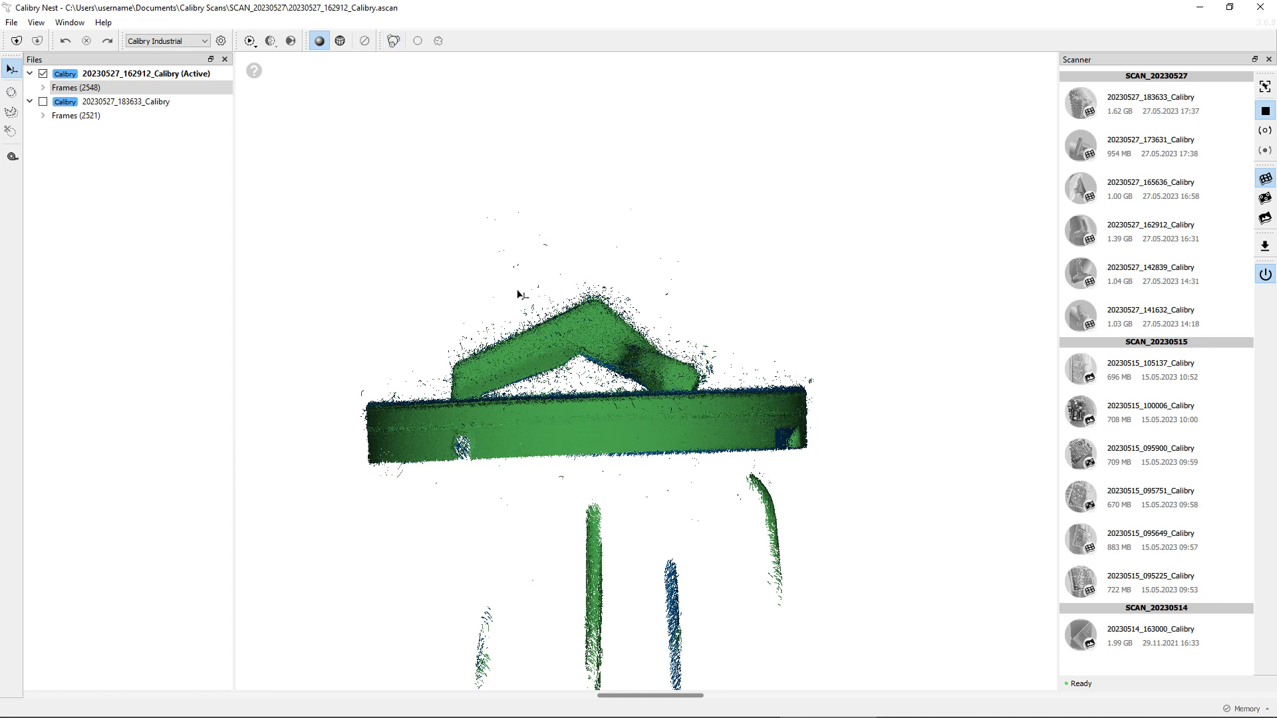
Step: Open the process menu and the processing Settings dialog again to inspect them, then close the dialog
click(251, 44)
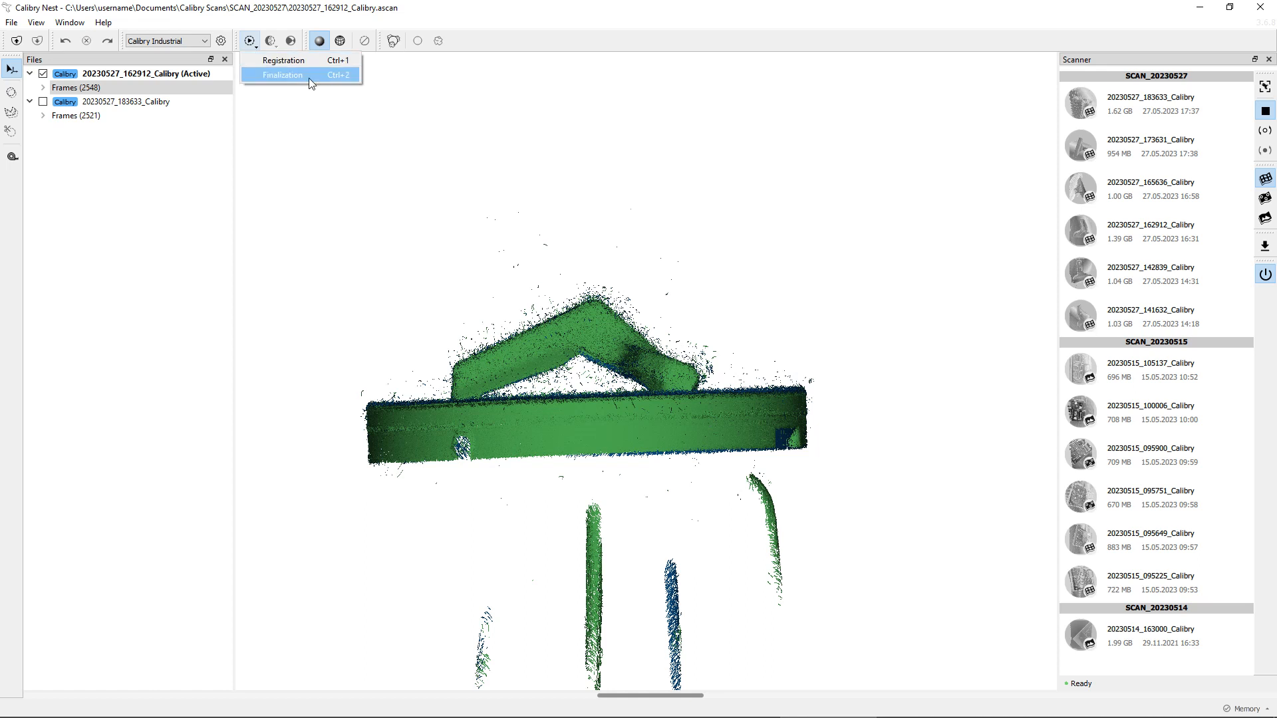
click(220, 41)
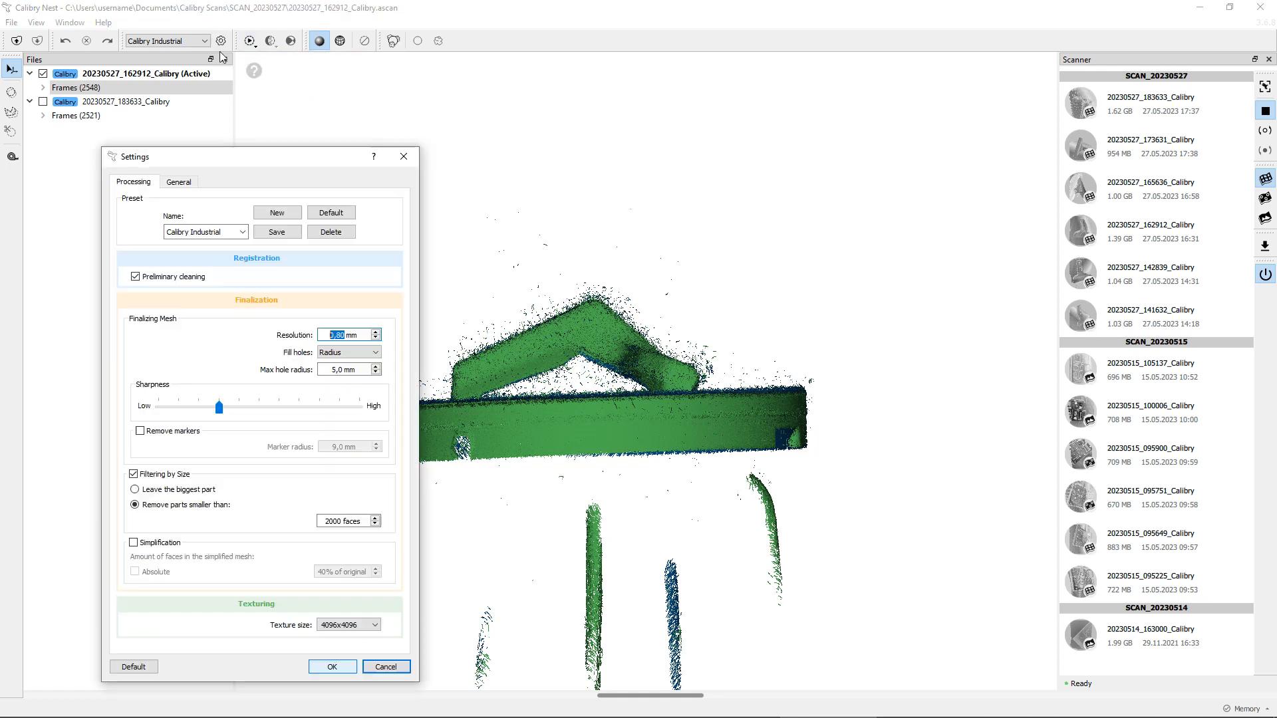
click(404, 158)
mouse_move(630, 313)
mouse_down()
mouse_move(633, 384)
mouse_move(611, 323)
mouse_up()
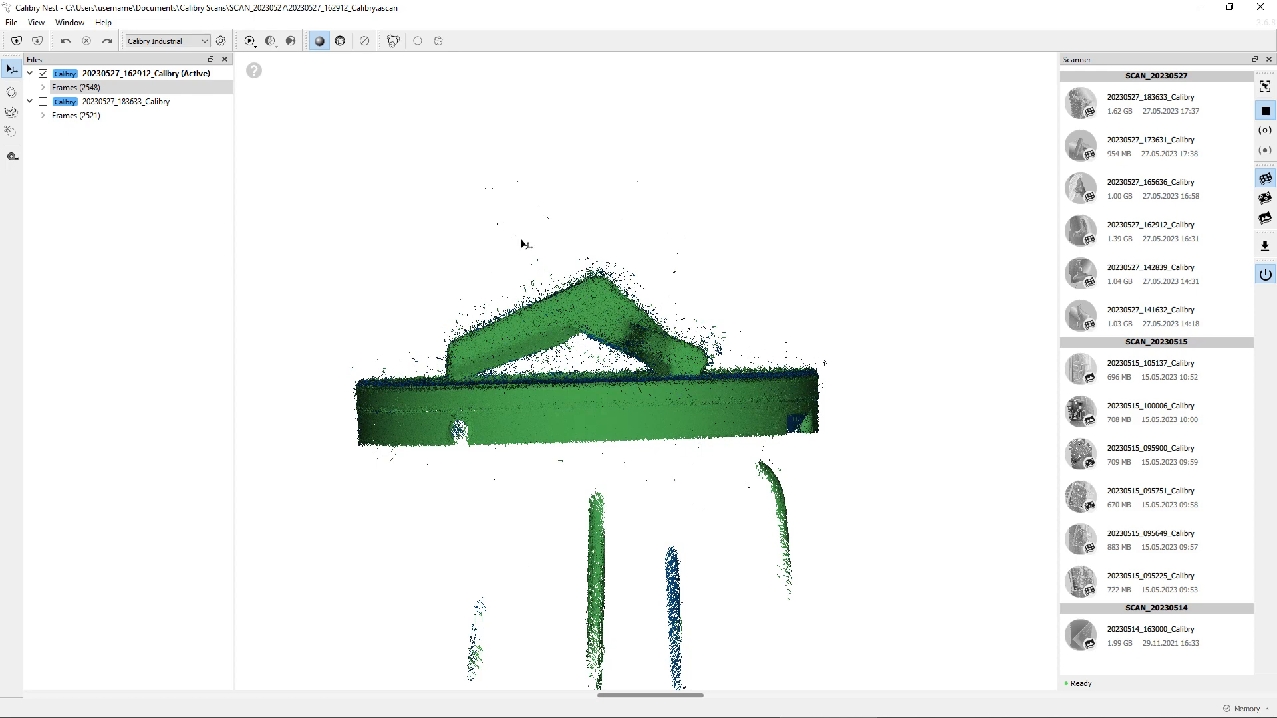
drag(585, 234, 549, 272)
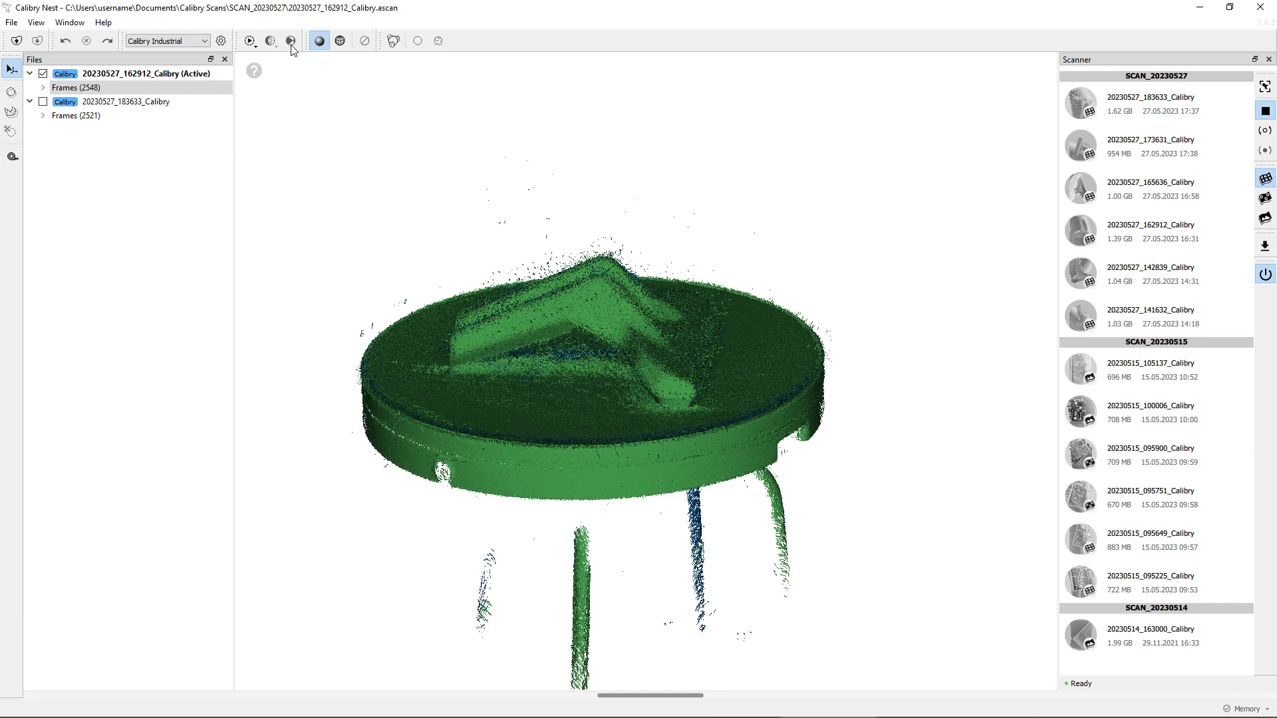
Step: Preview frame_6 of the 20230527_162912_Calibry project, then return to the whole project's point cloud
click(43, 88)
click(98, 171)
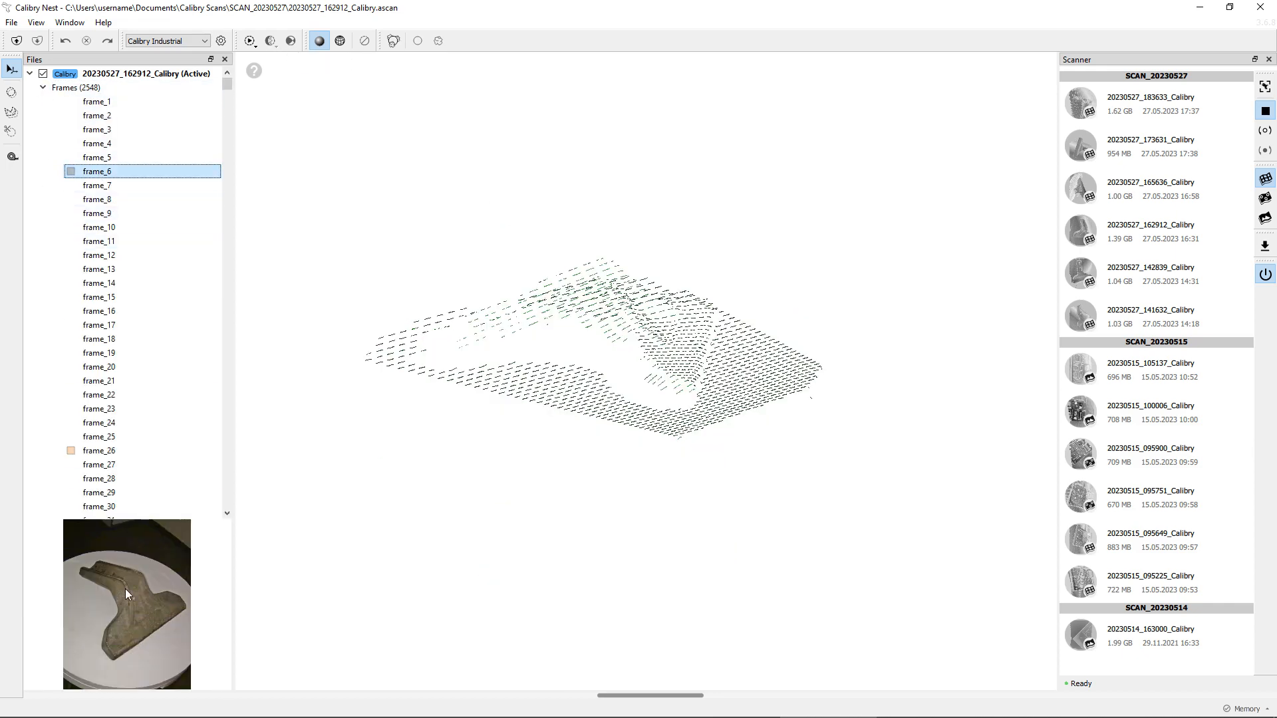
click(43, 88)
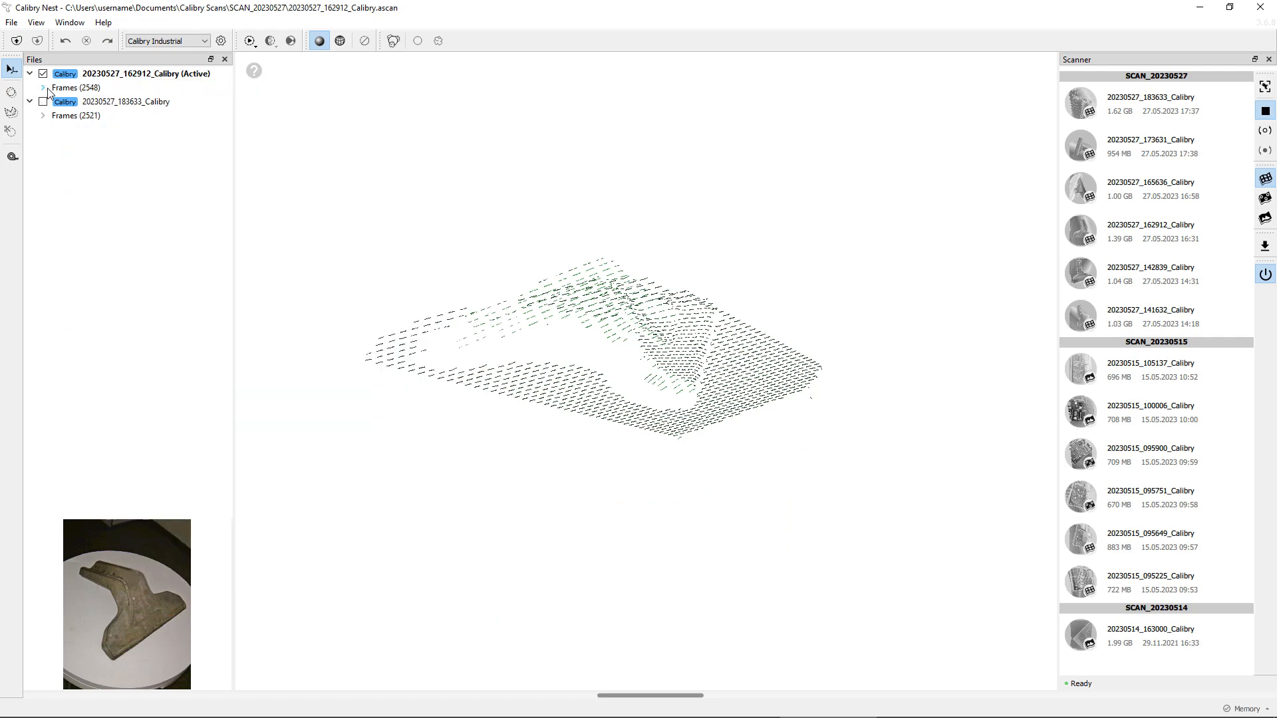
click(182, 76)
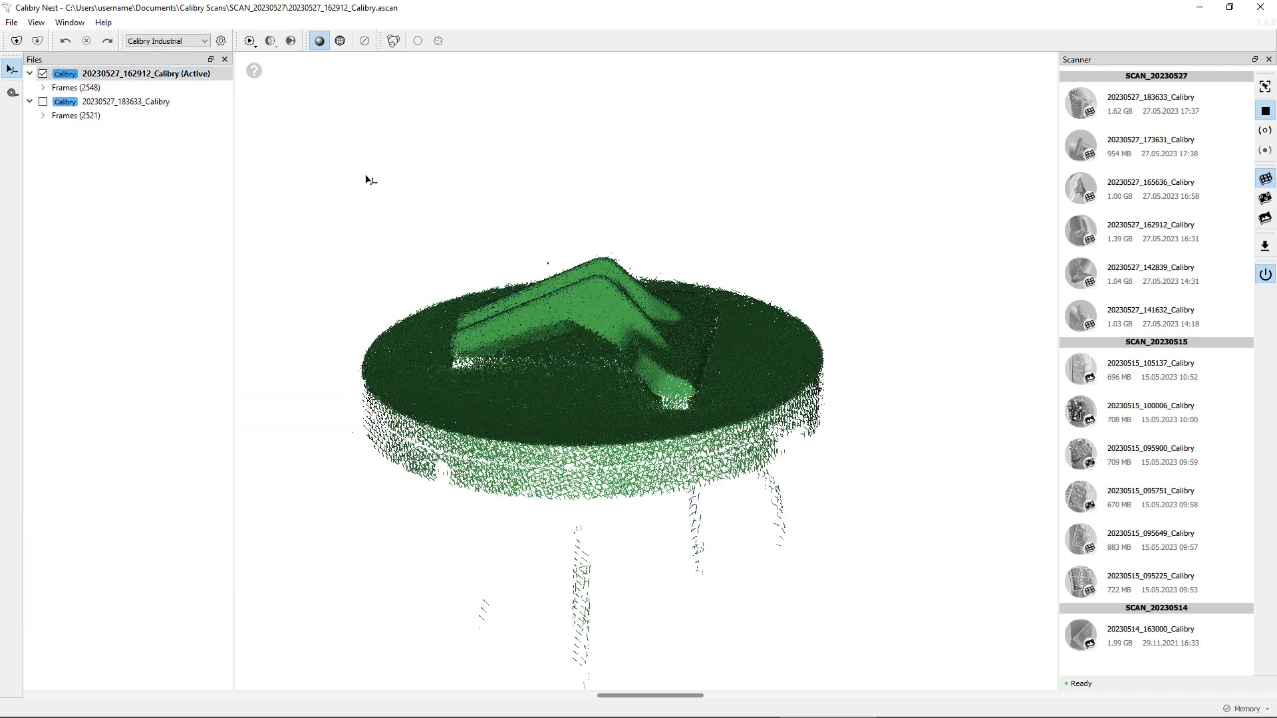
drag(598, 332, 768, 179)
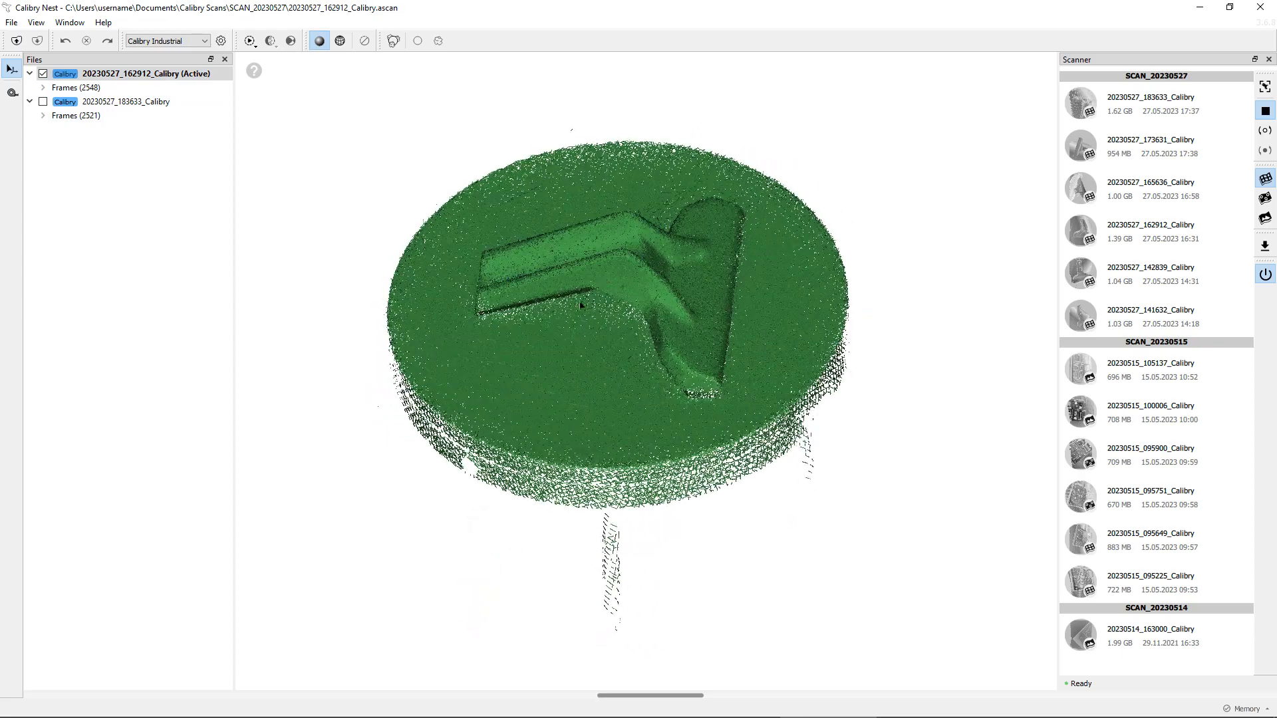
drag(581, 304, 425, 227)
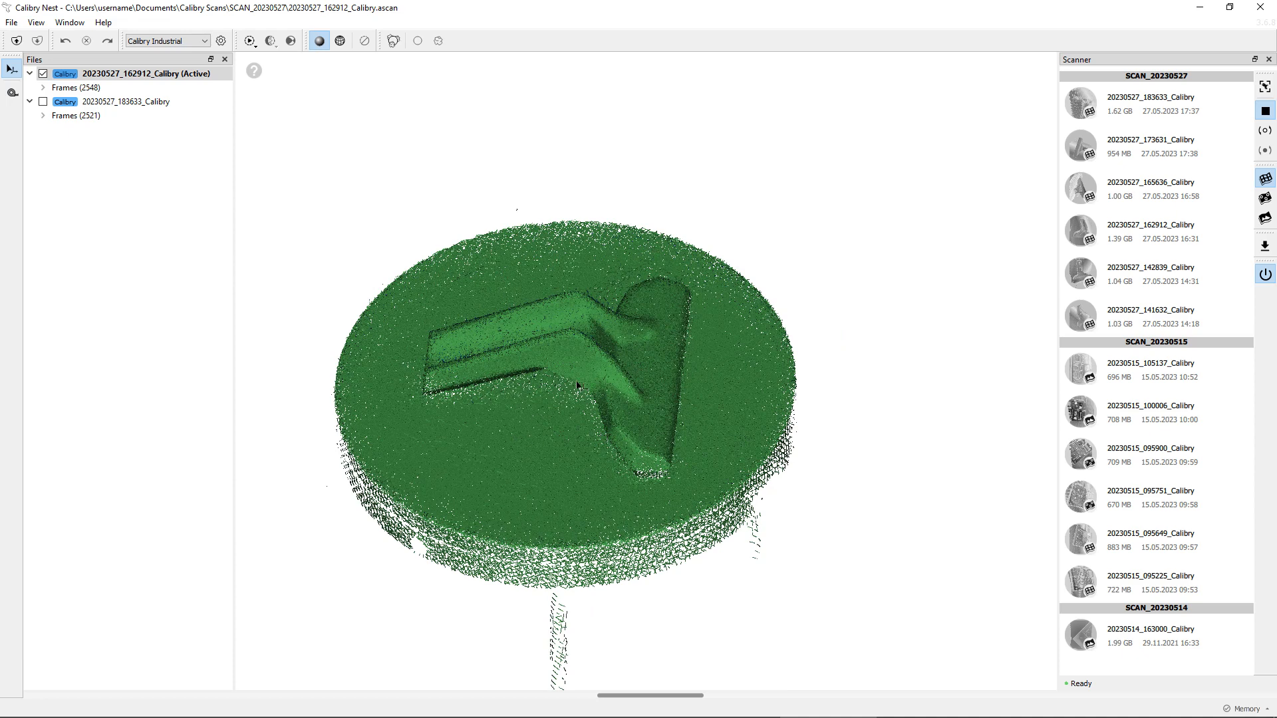
middle_drag(577, 386, 611, 362)
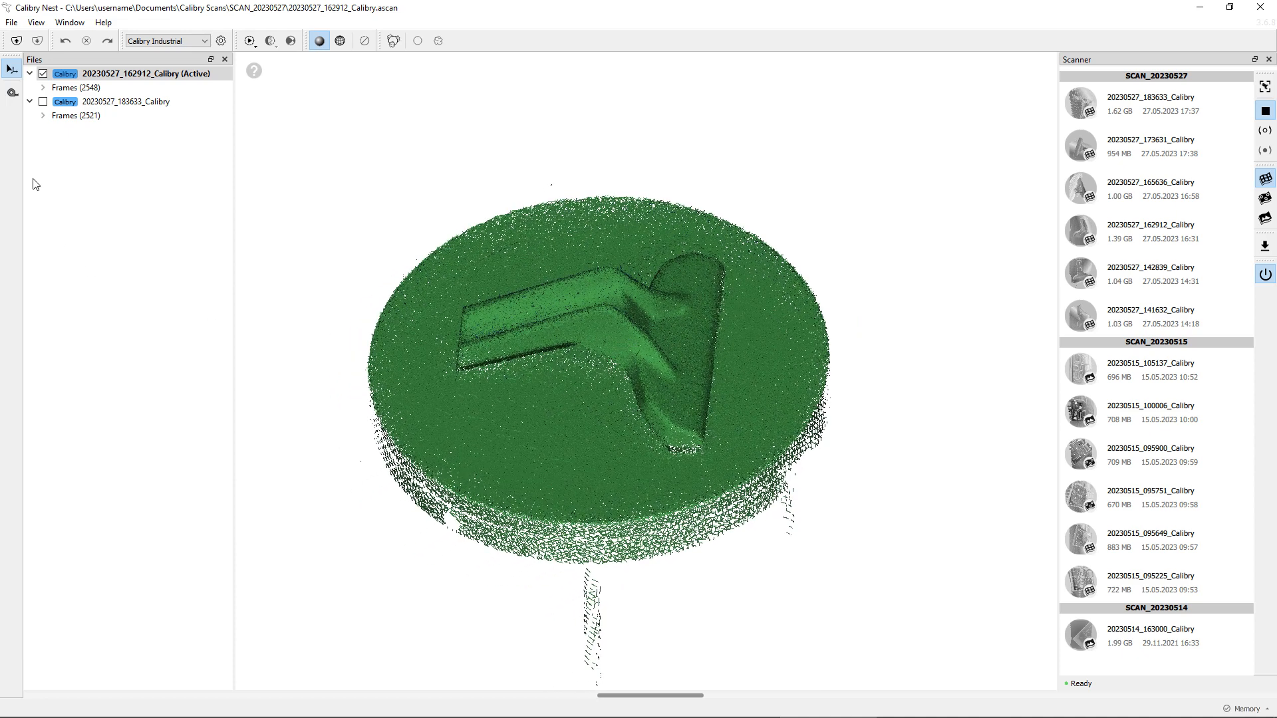
Step: Enable the 20230527_183633_Calibry project so both scans are active together
click(43, 103)
drag(600, 464, 836, 293)
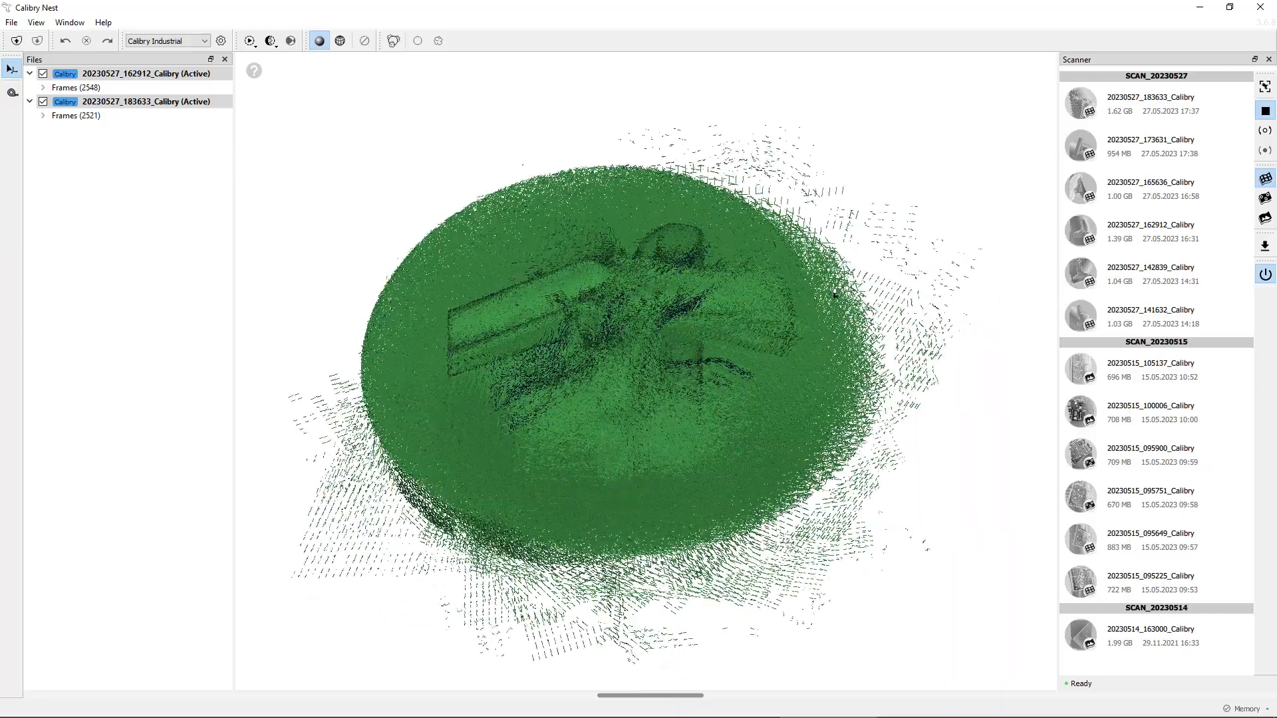
drag(532, 345, 687, 220)
drag(589, 378, 664, 301)
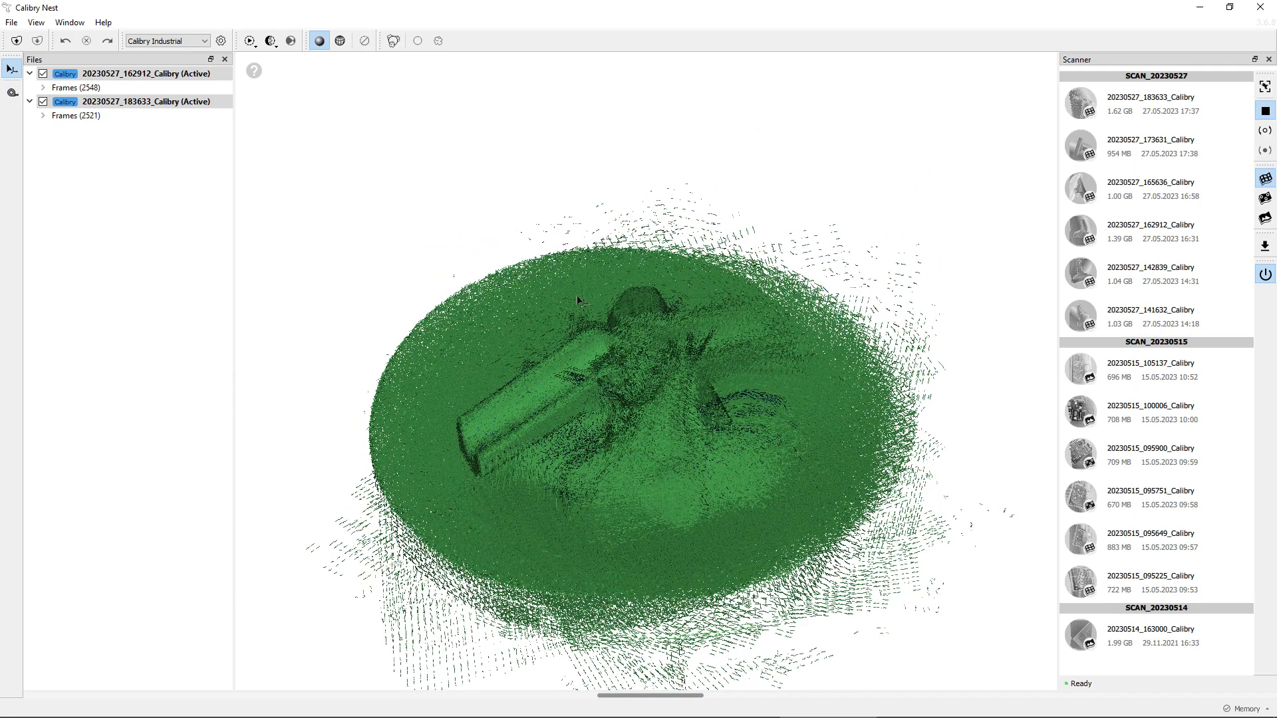
Step: Inspect the Multiple Registration and Multiple Finalization options for processing several projects into one result
click(271, 52)
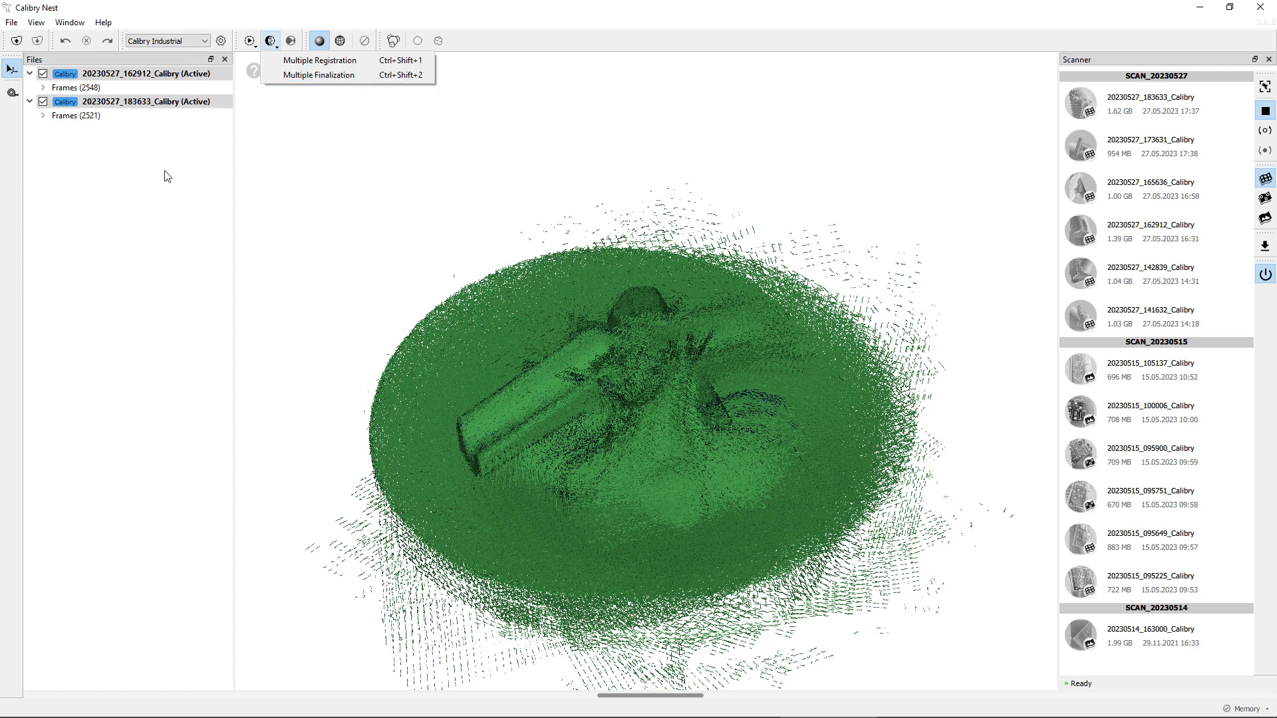
click(280, 124)
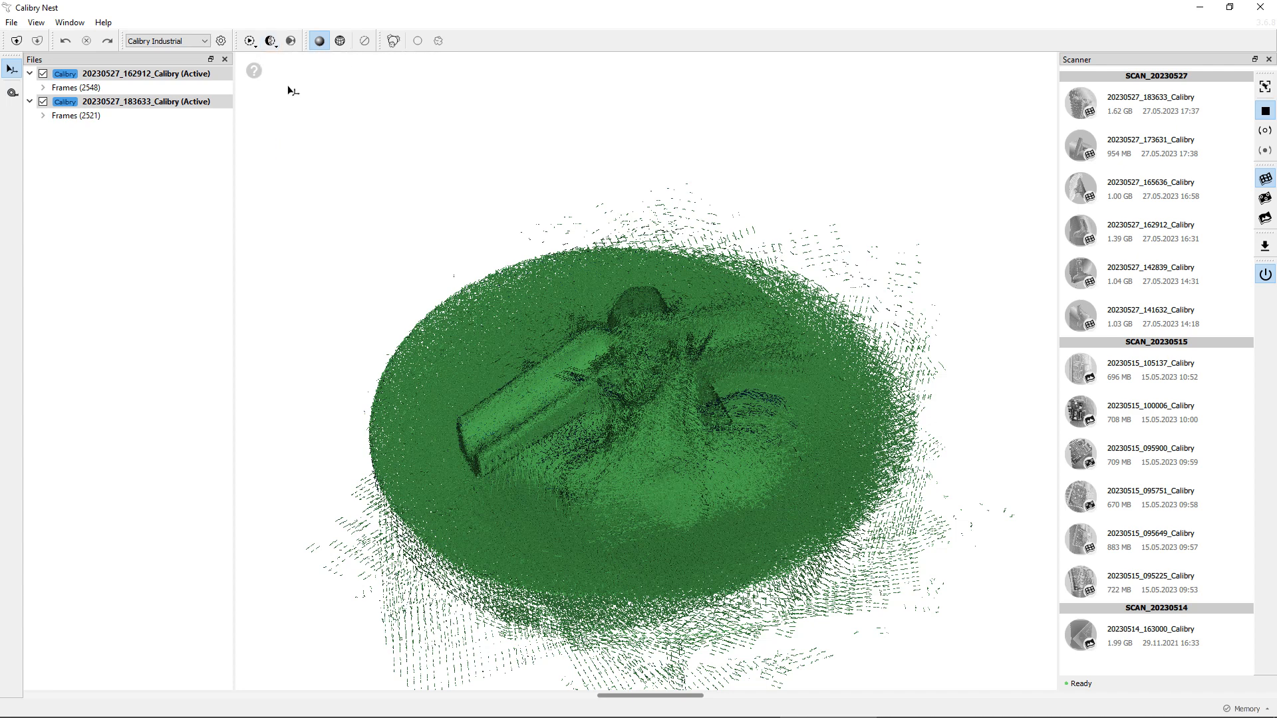
click(271, 42)
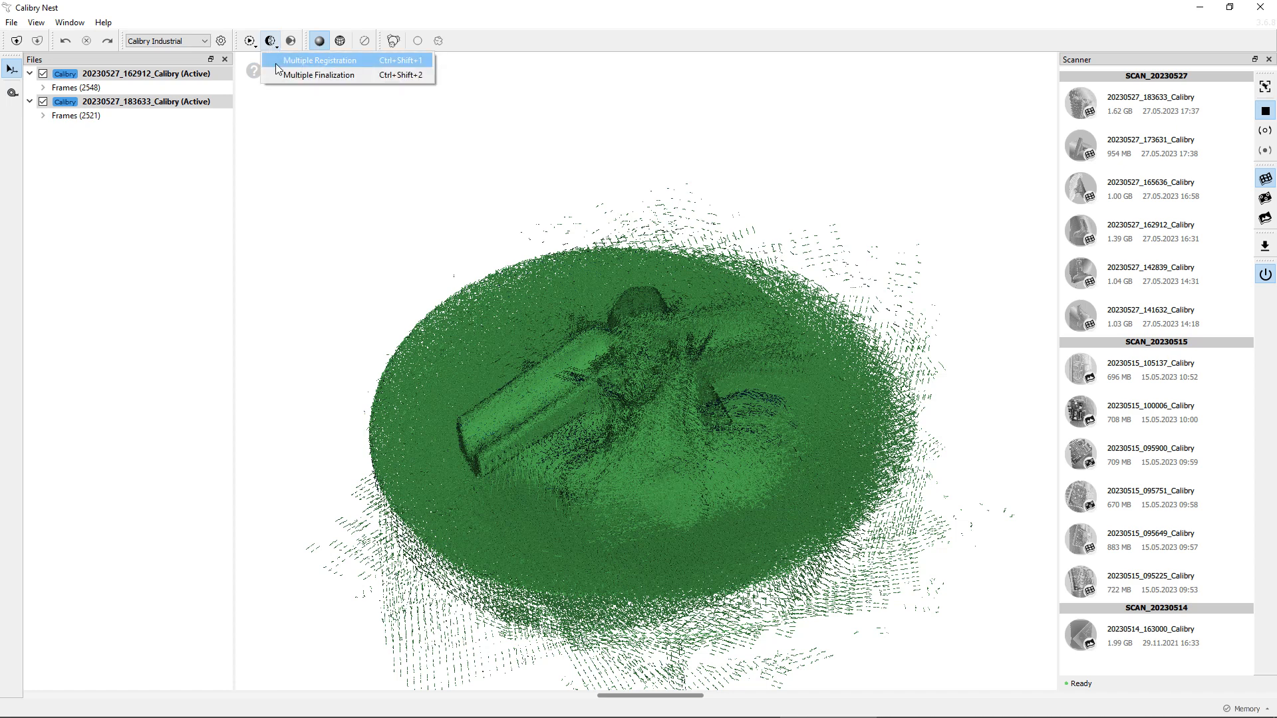
click(549, 145)
Step: Show the Process Stages toolbar, float it over the viewport, and hide it again
right_click(489, 46)
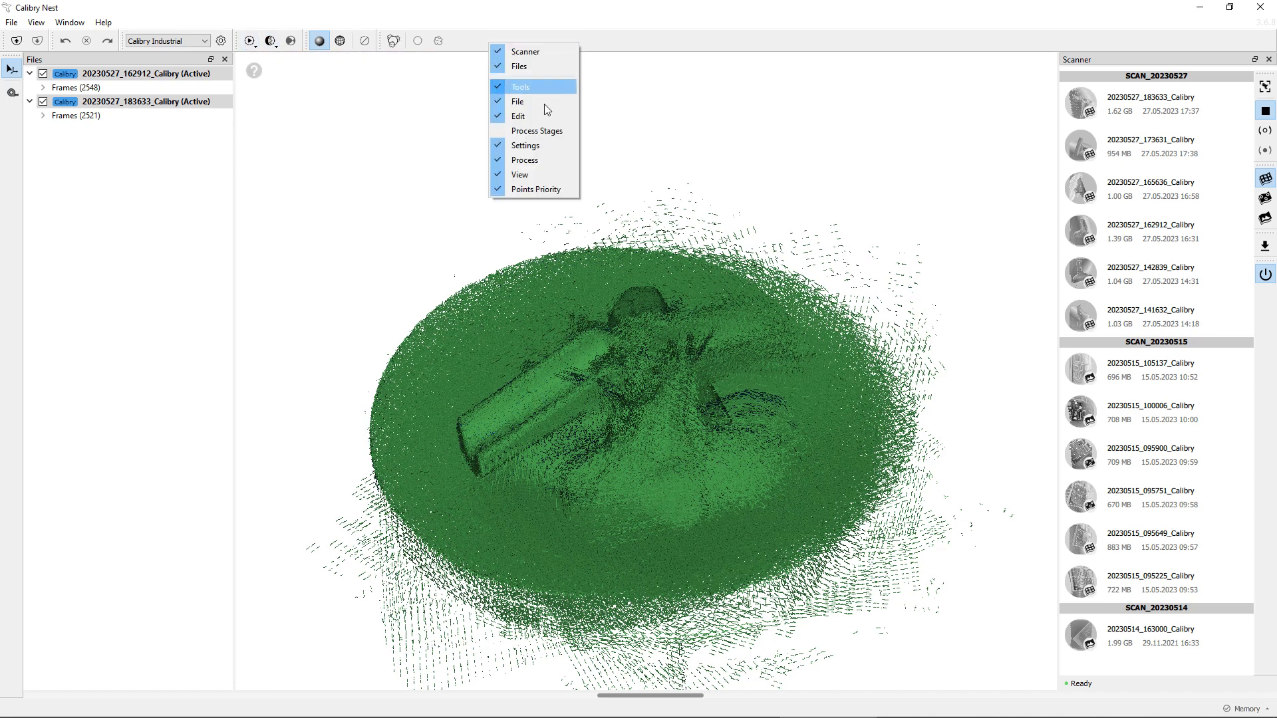
click(553, 133)
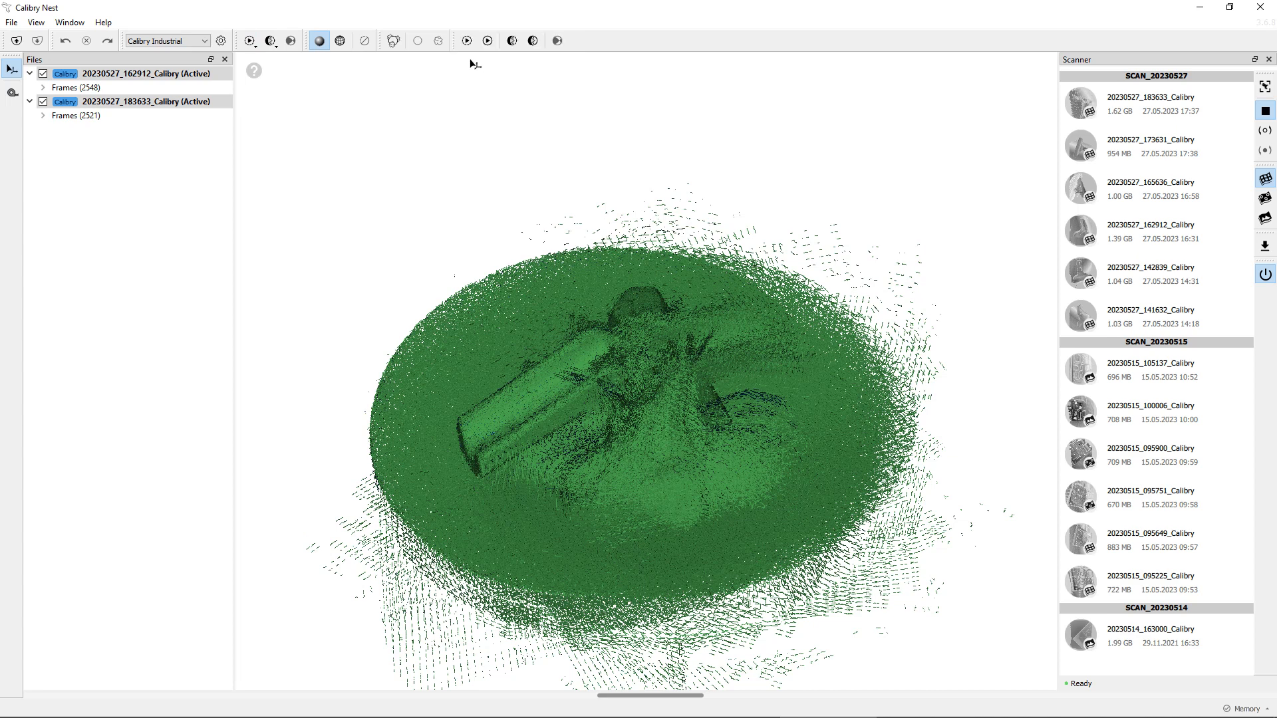
drag(446, 41, 322, 145)
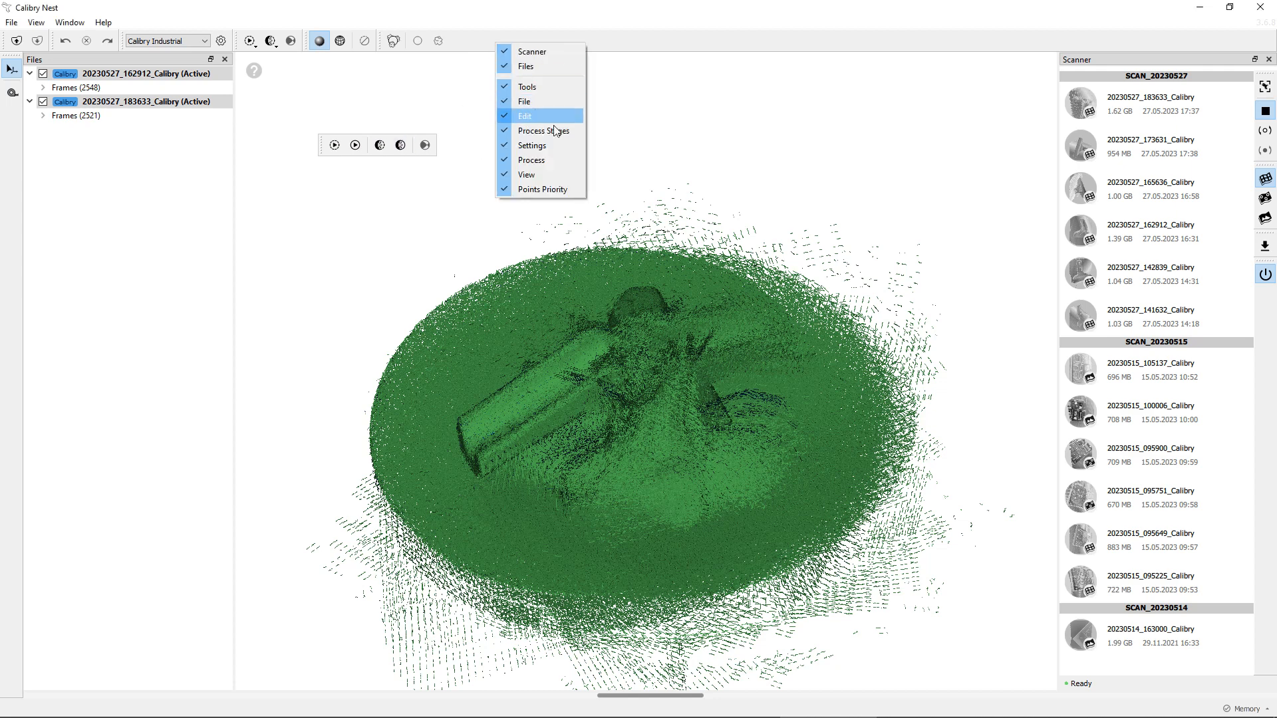
click(556, 130)
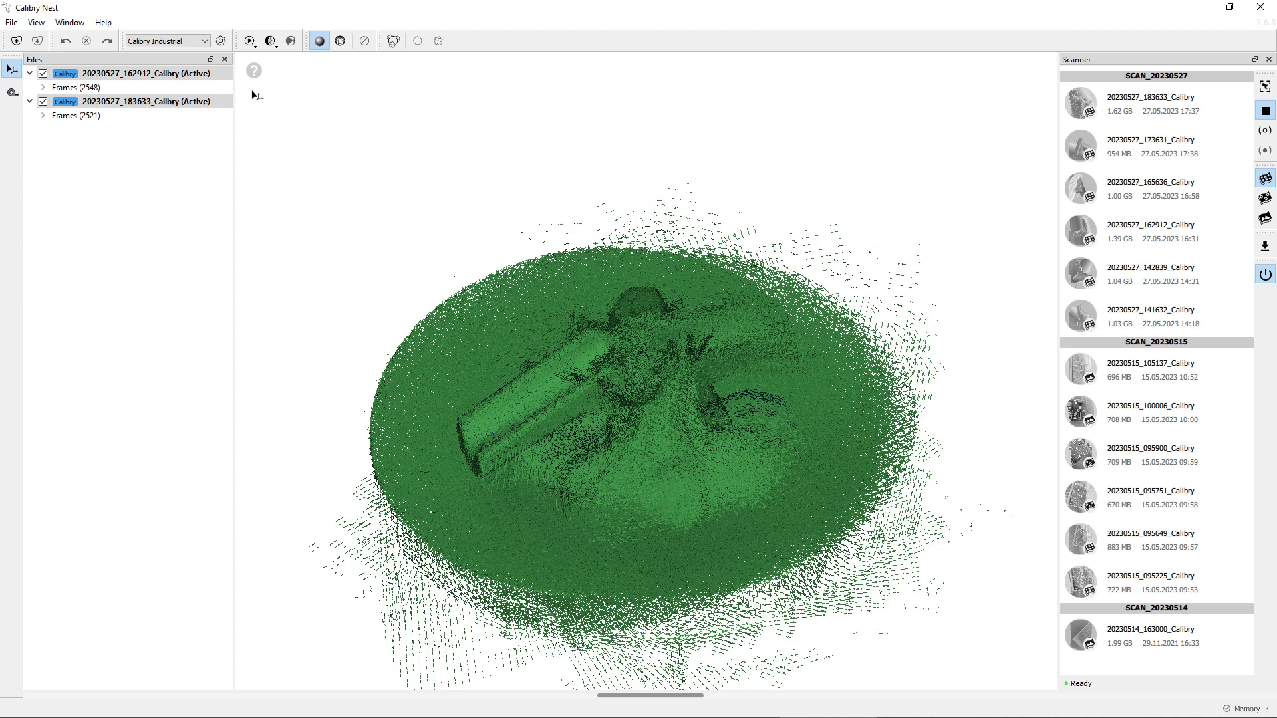
Step: Open the single-project process menu to review its Registration and Finalization stages
click(247, 44)
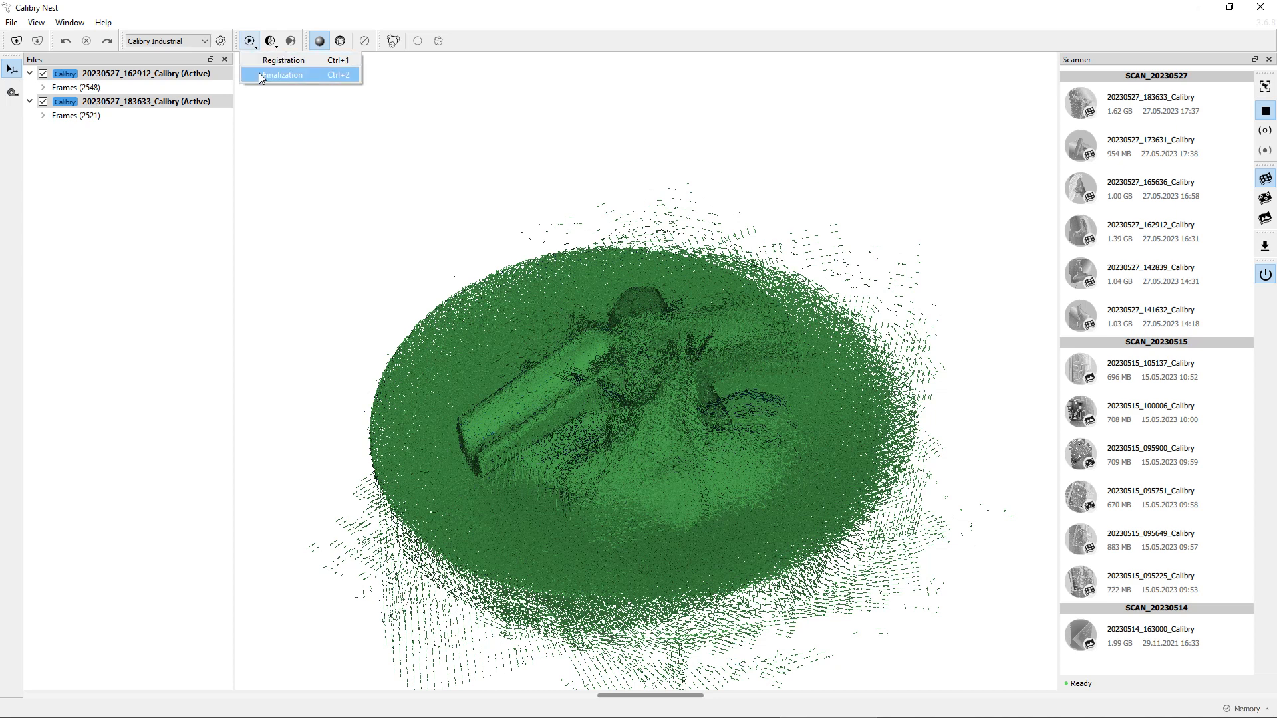
click(301, 158)
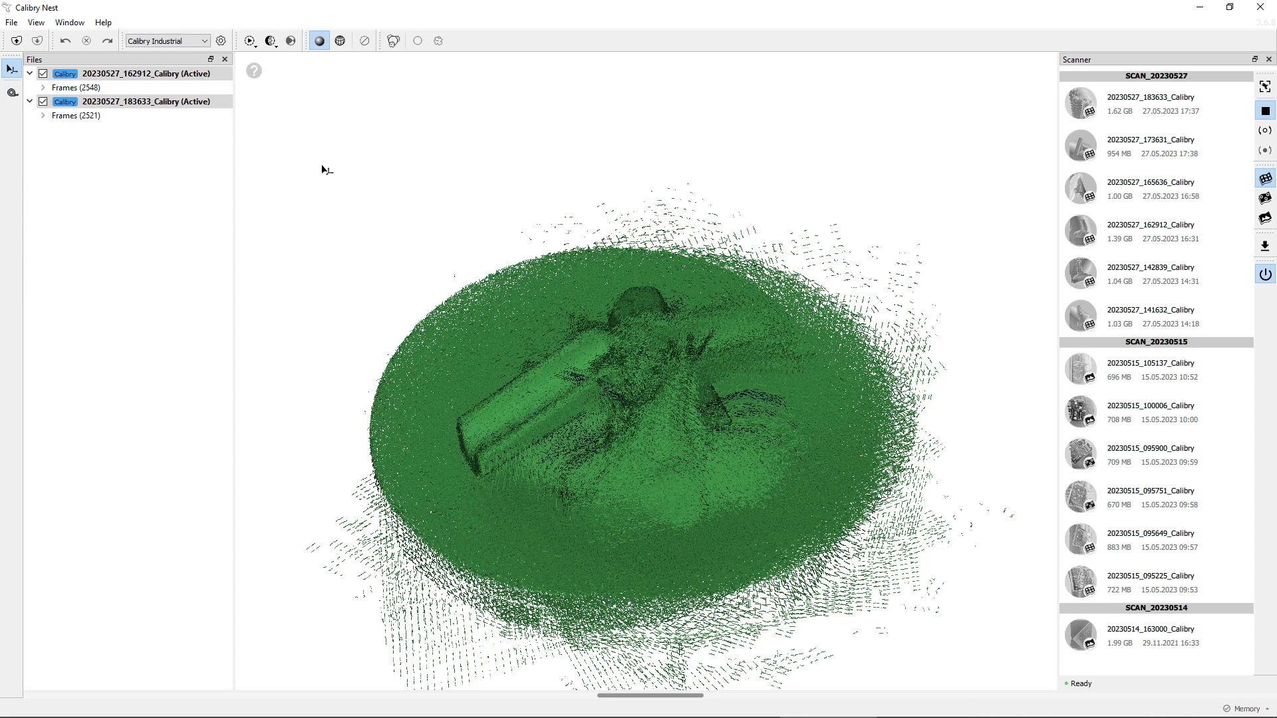
click(249, 38)
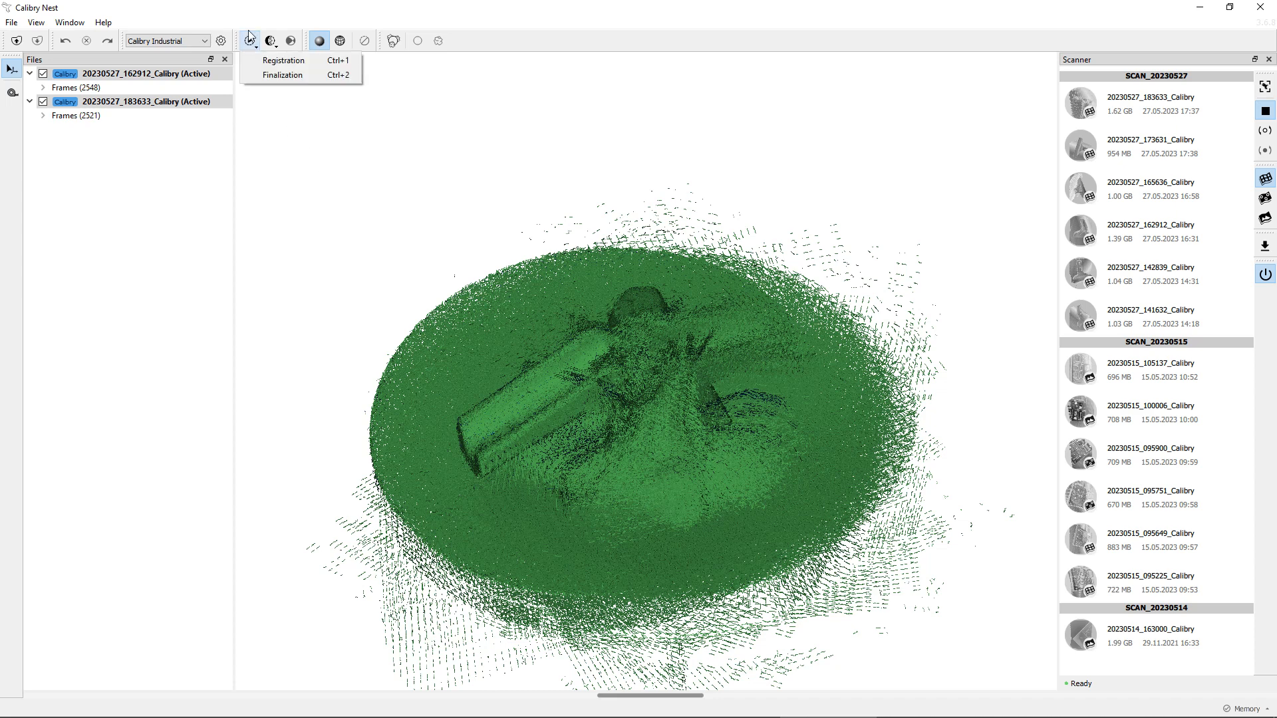
click(250, 18)
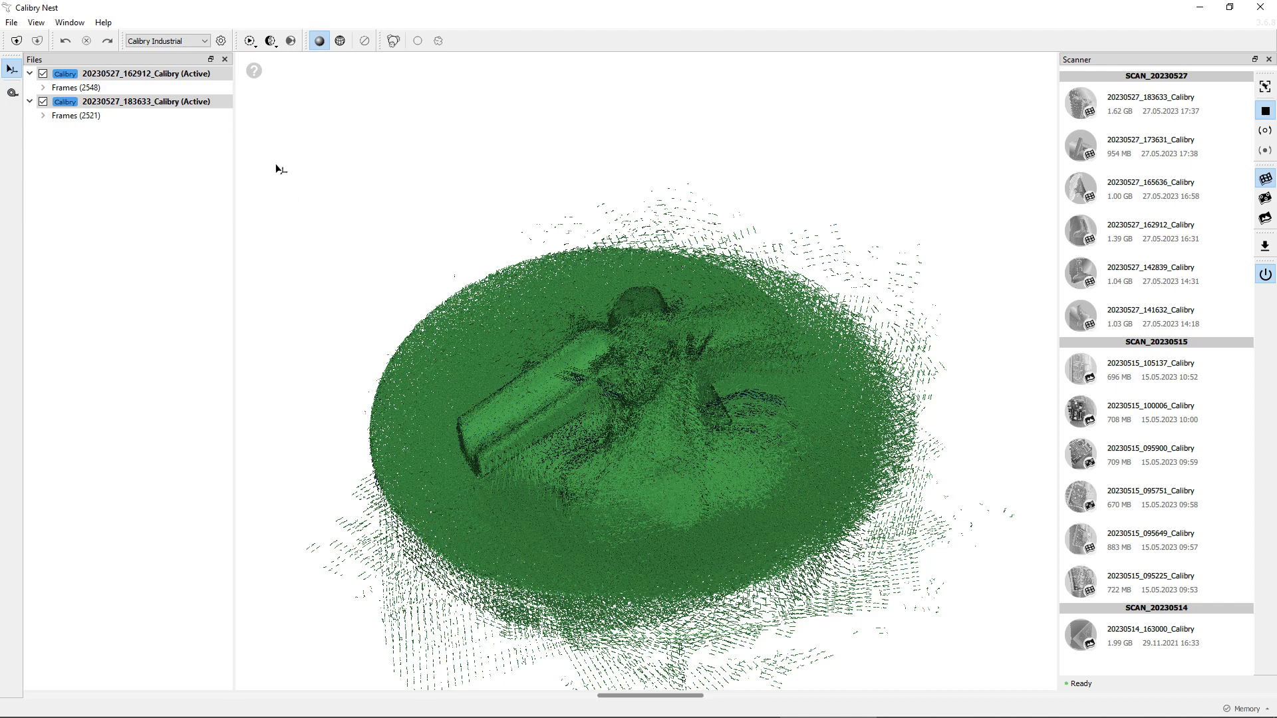